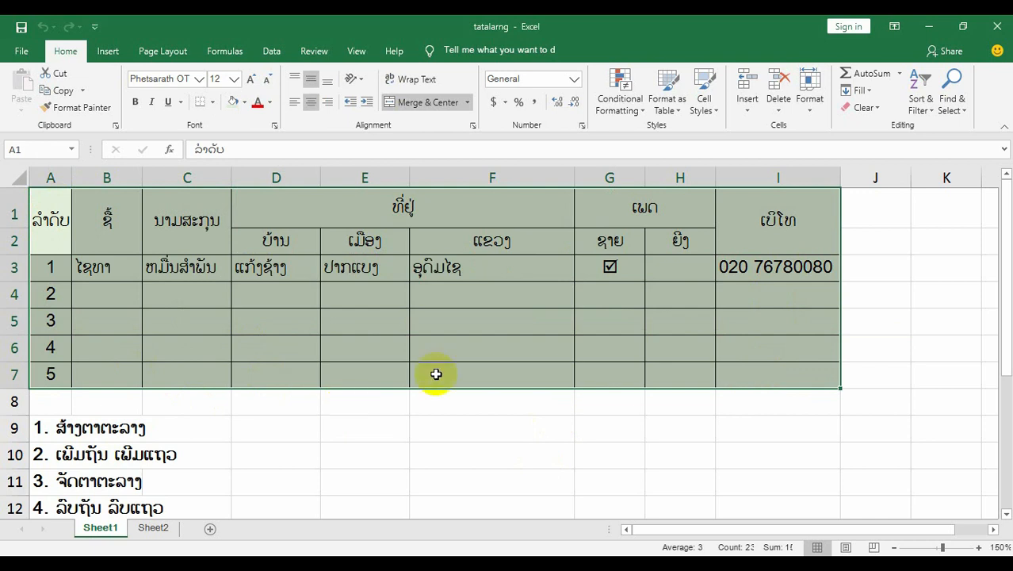
# Examine the extent of the finished sample table on Sheet1.
pyautogui.moveTo(40, 207); pyautogui.dragTo(735, 366)
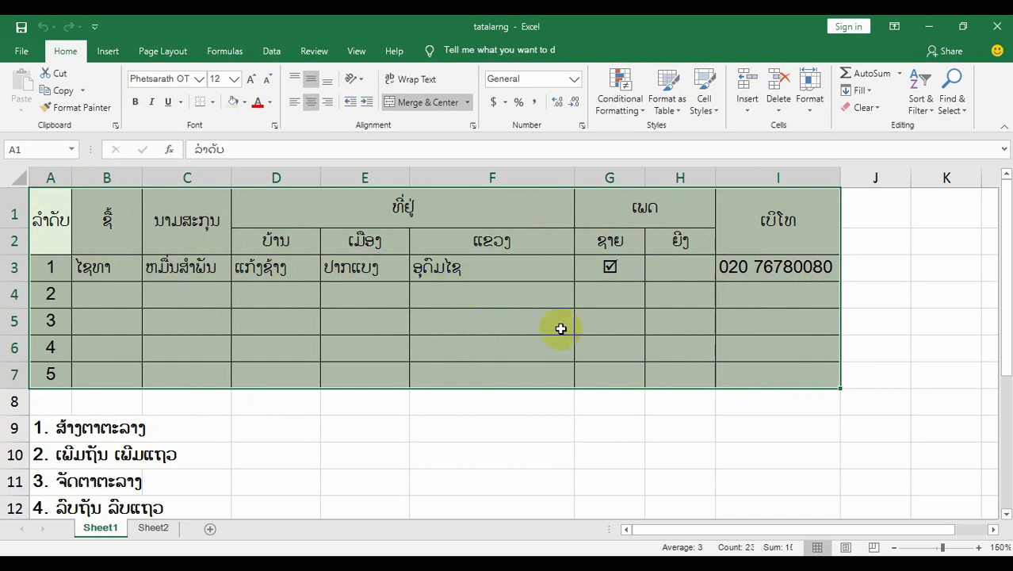
pyautogui.moveTo(75, 226); pyautogui.dragTo(812, 380)
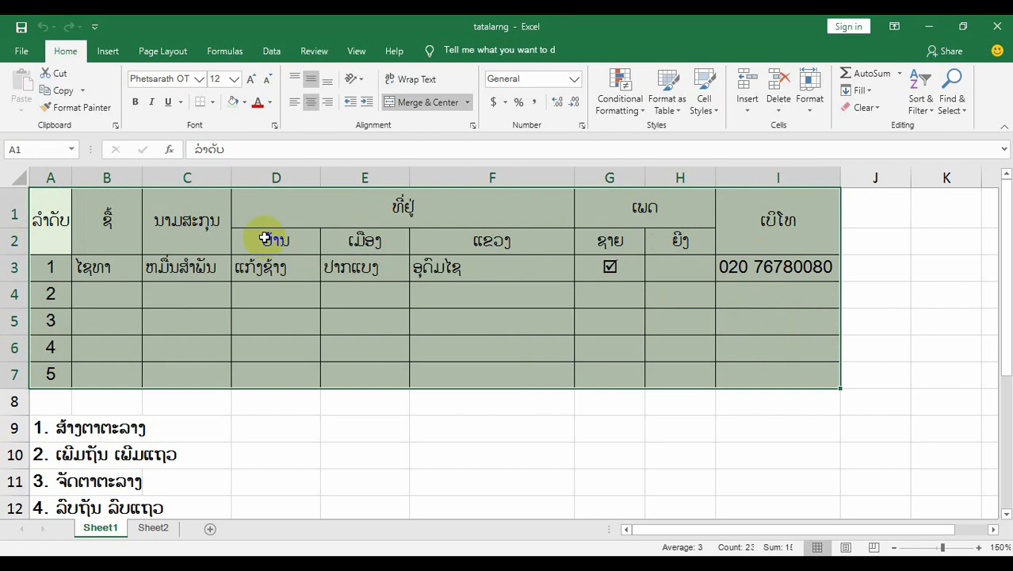
# Set the font of all cells on Sheet2 to Phetsarath OT, size 12.
pyautogui.click(151, 528)
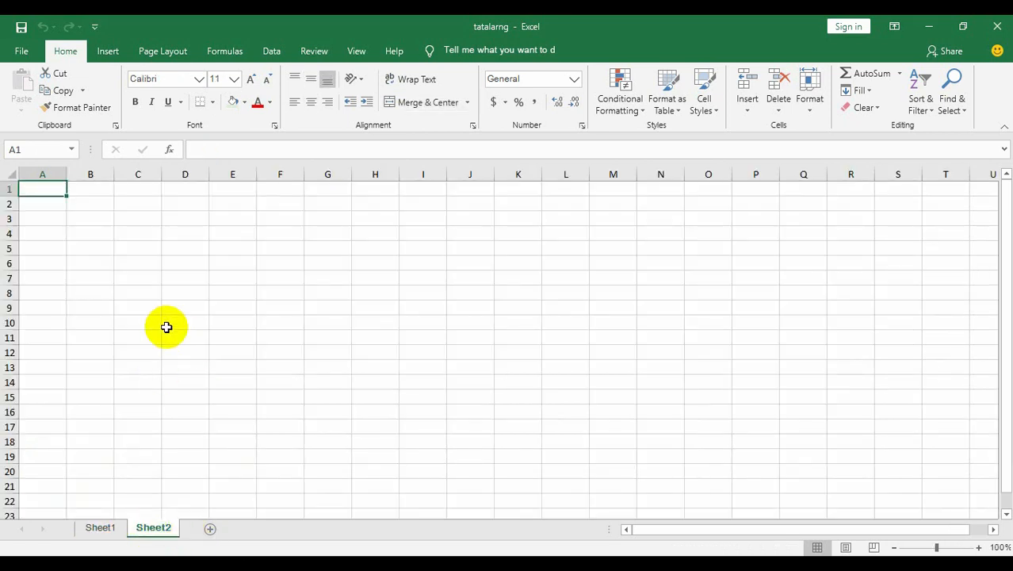
pyautogui.click(166, 324)
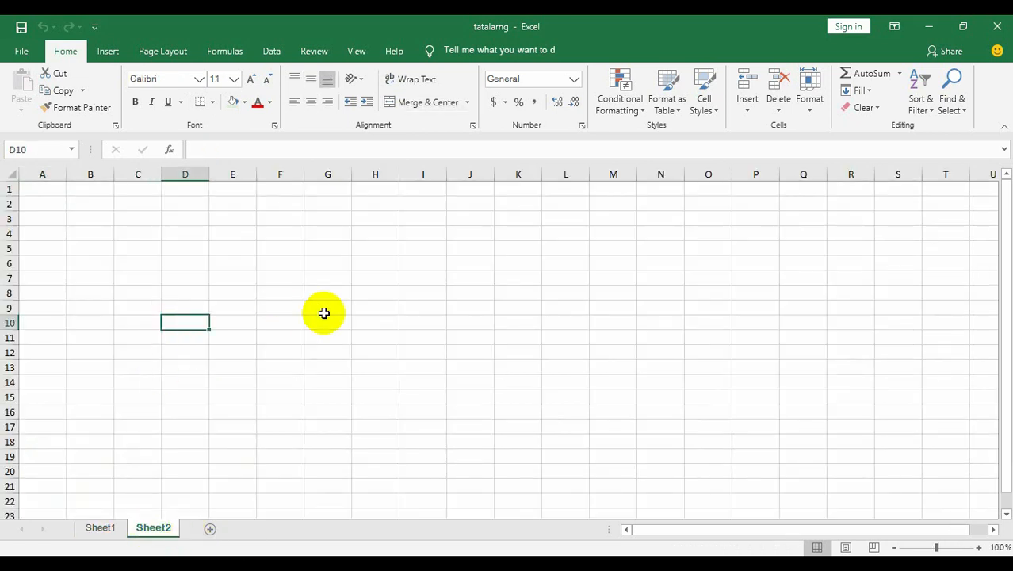
pyautogui.click(10, 175)
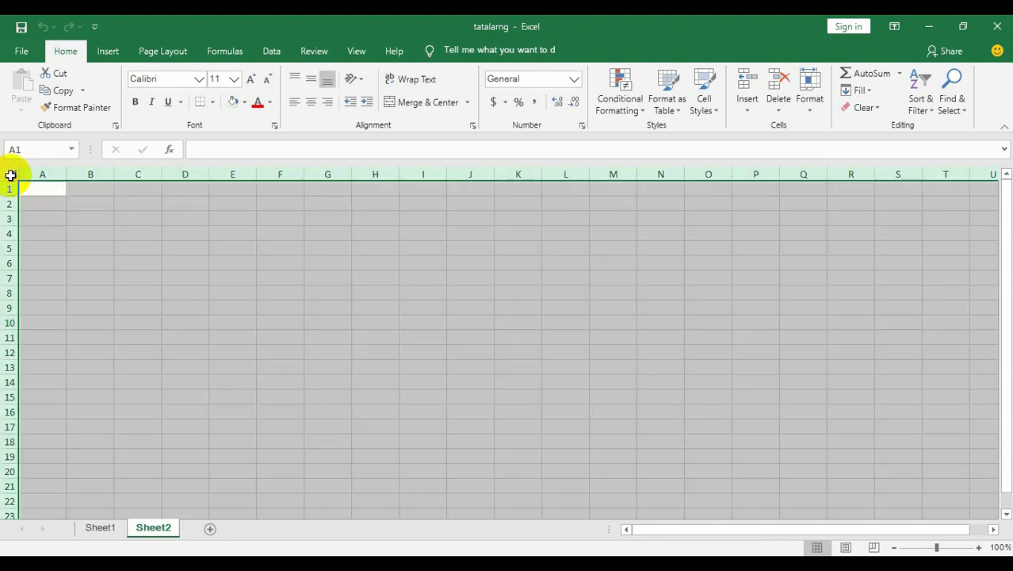
pyautogui.click(234, 80)
pyautogui.click(223, 158)
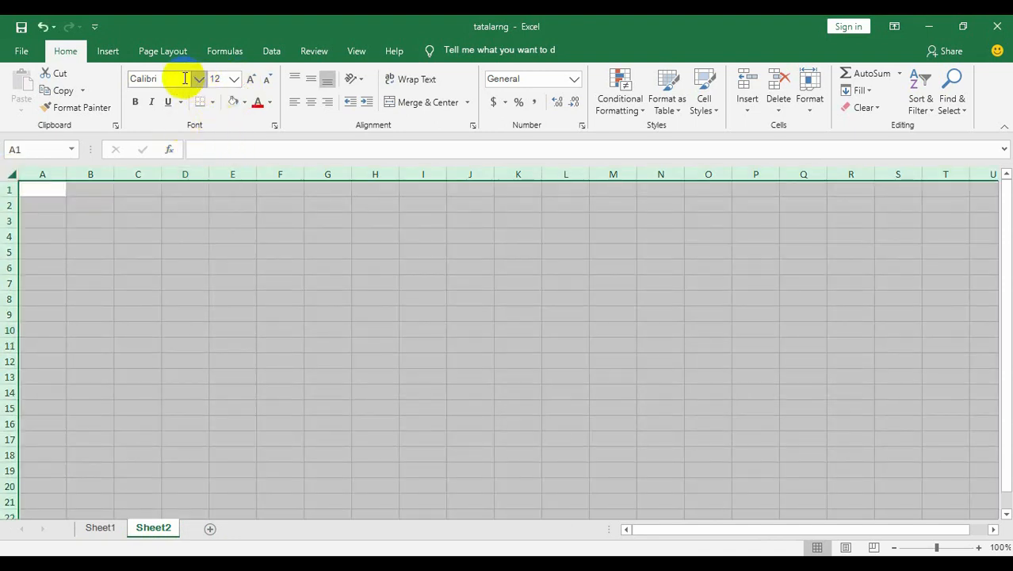
pyautogui.click(200, 80)
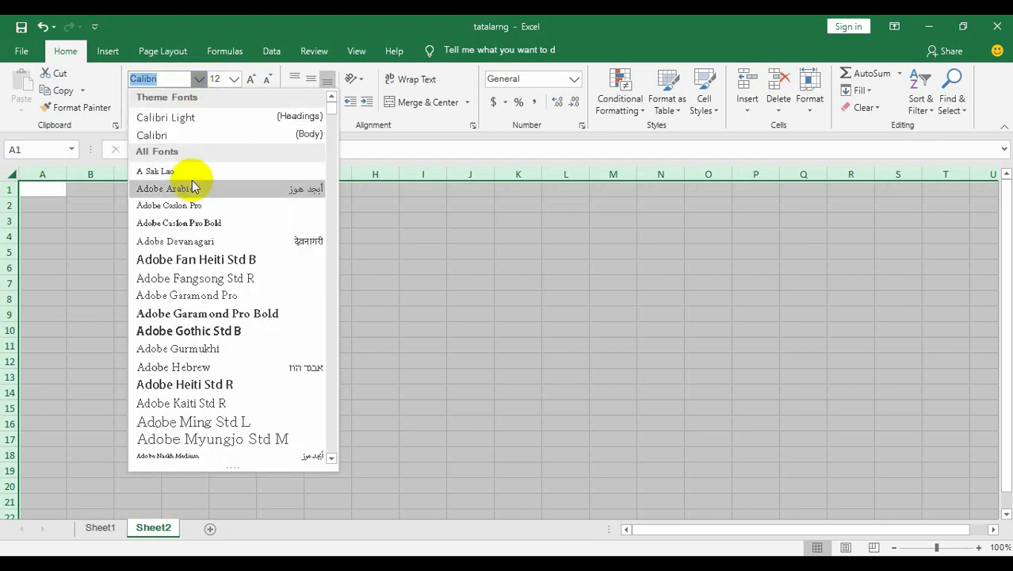
pyautogui.press('super+space')
pyautogui.press('super+space')
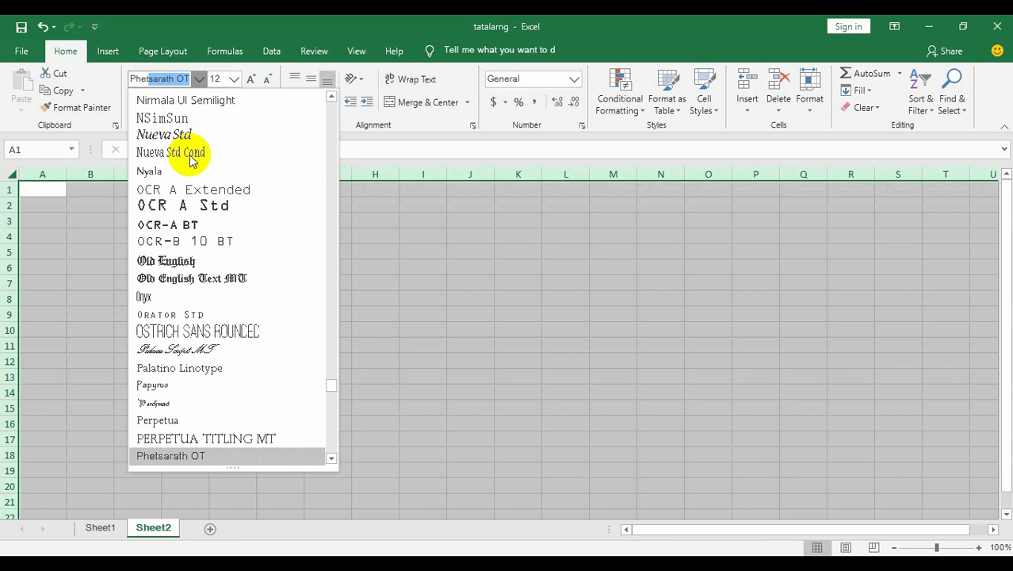
pyautogui.press('Return')
pyautogui.click(212, 301)
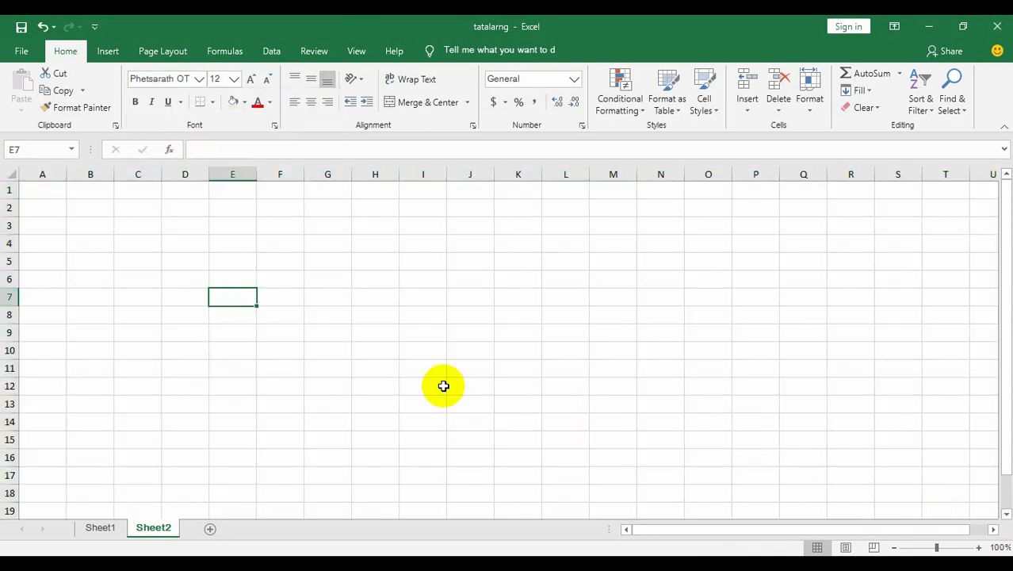
# Go back to Sheet1 and examine the header cells of the sample table.
pyautogui.click(103, 528)
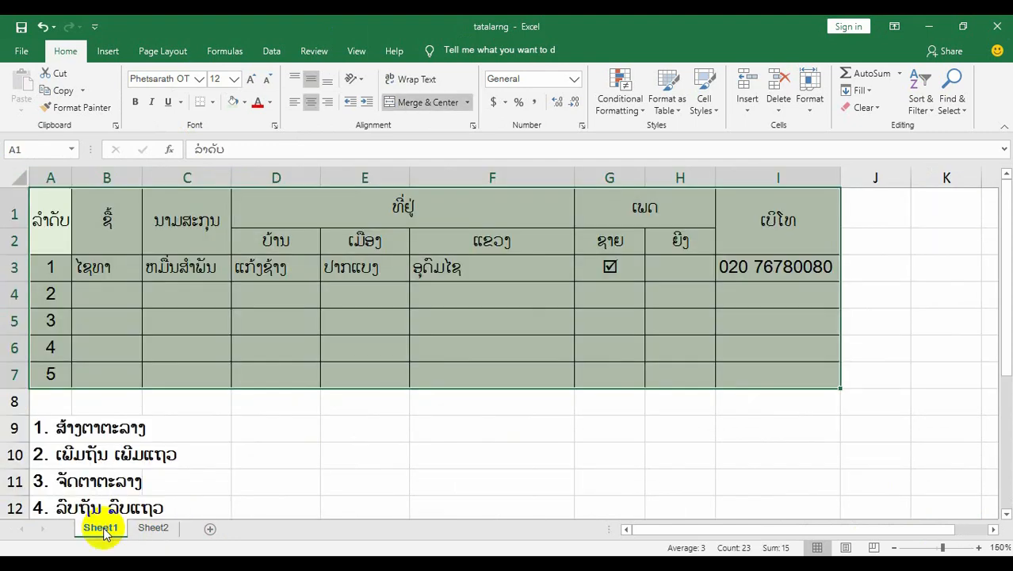
pyautogui.click(802, 298)
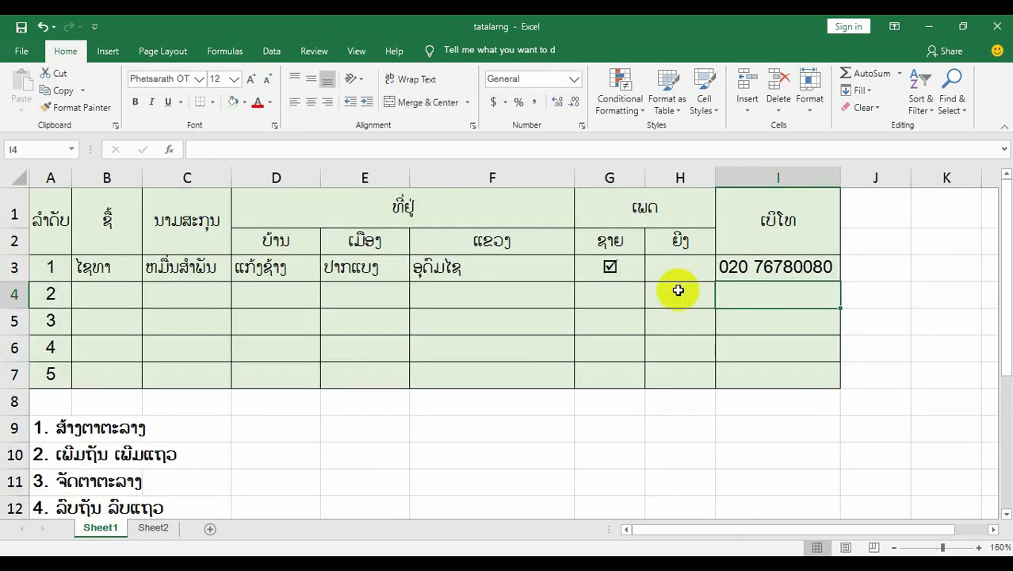
pyautogui.moveTo(56, 213); pyautogui.dragTo(49, 234)
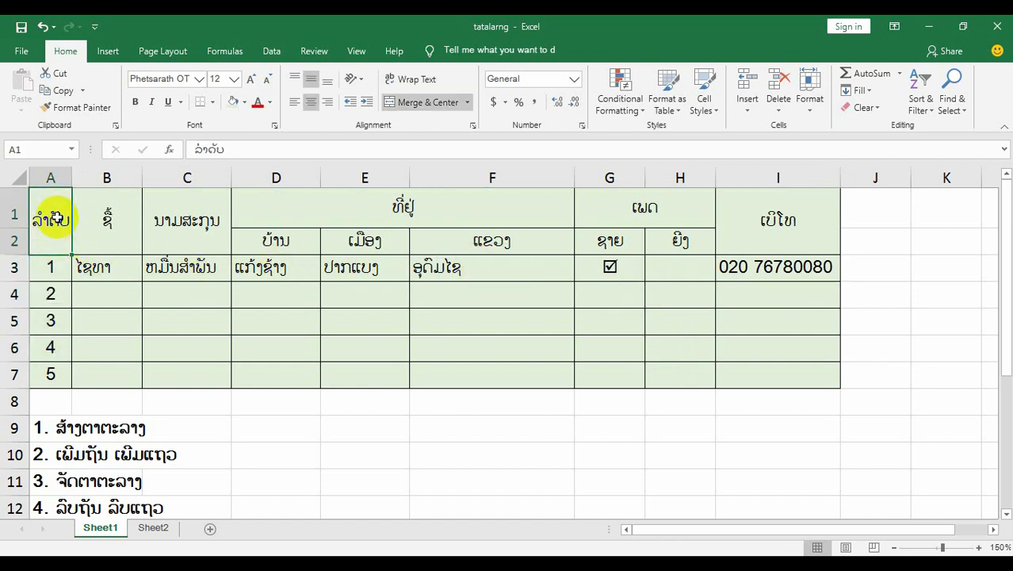
pyautogui.click(103, 221)
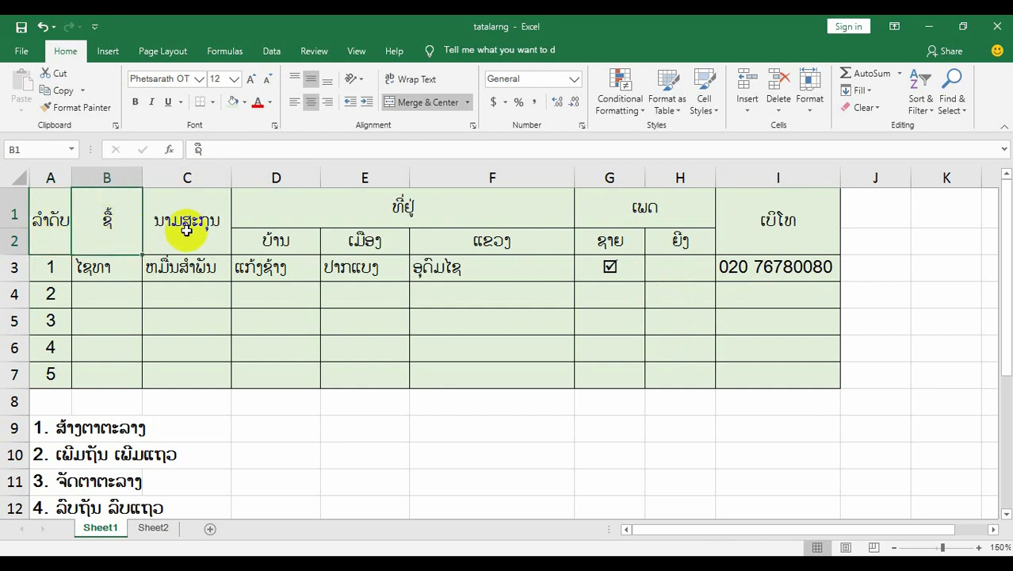
pyautogui.click(188, 225)
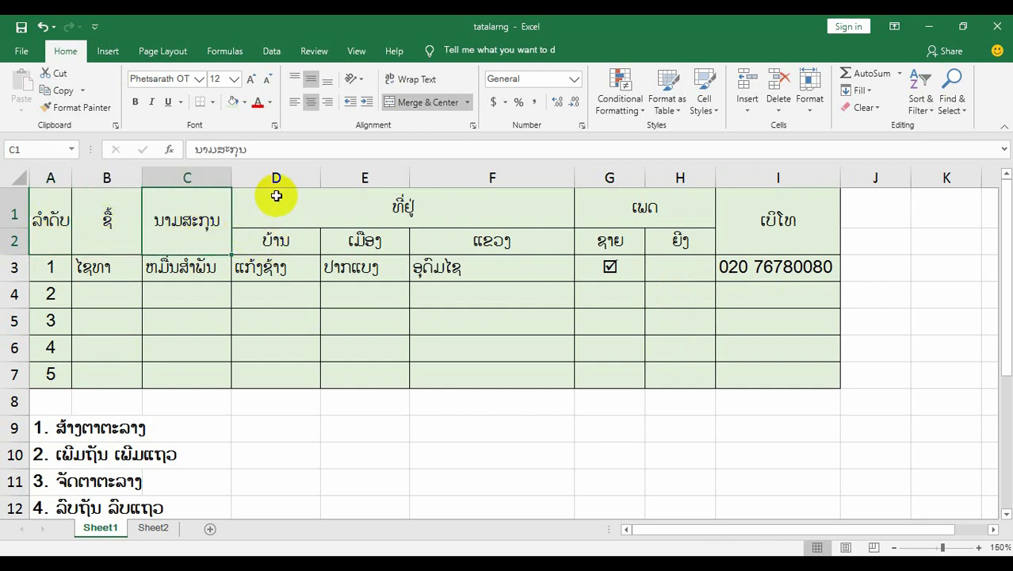
pyautogui.click(276, 240)
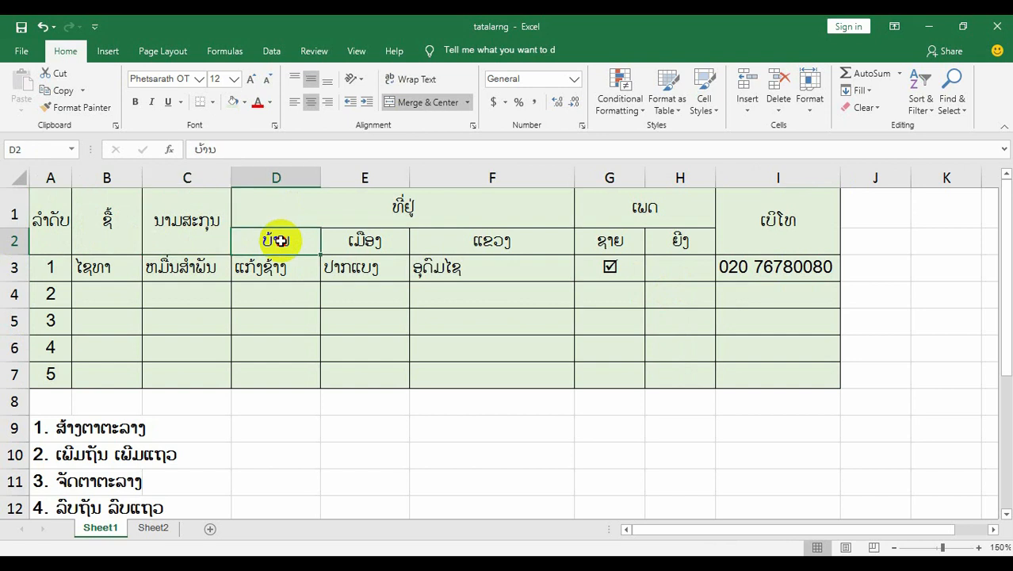
# Count the sample table's columns from A to I and enter 9 in cell F9.
pyautogui.click(50, 177)
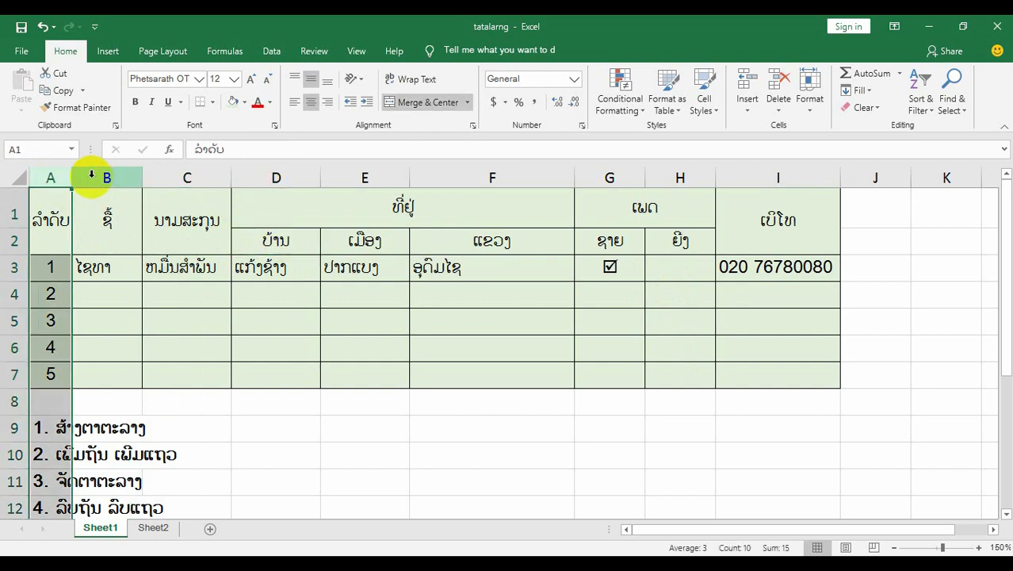
pyautogui.click(106, 176)
pyautogui.click(187, 176)
pyautogui.click(259, 177)
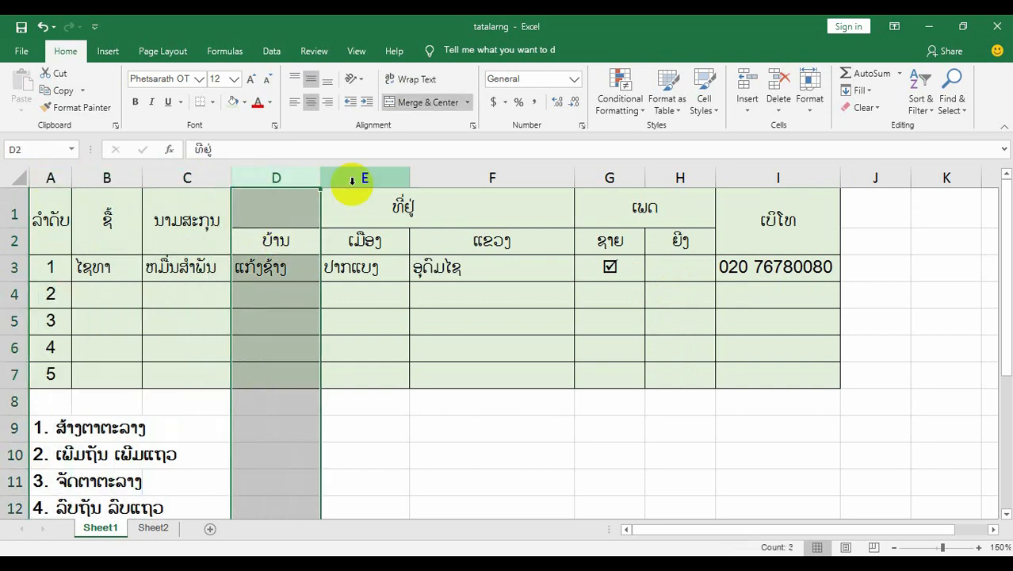
pyautogui.click(367, 176)
pyautogui.click(490, 177)
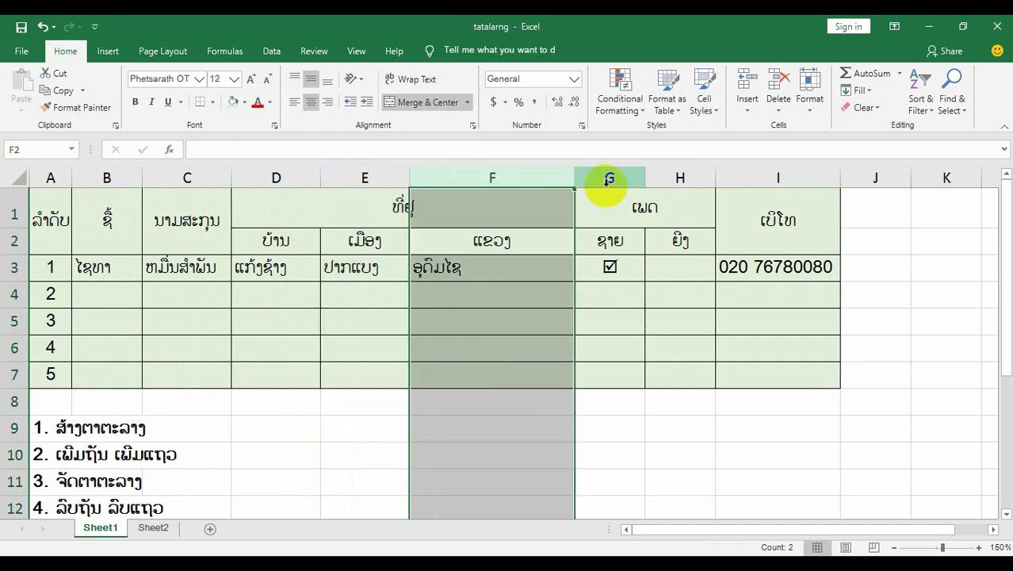
pyautogui.click(607, 176)
pyautogui.click(675, 176)
pyautogui.click(752, 176)
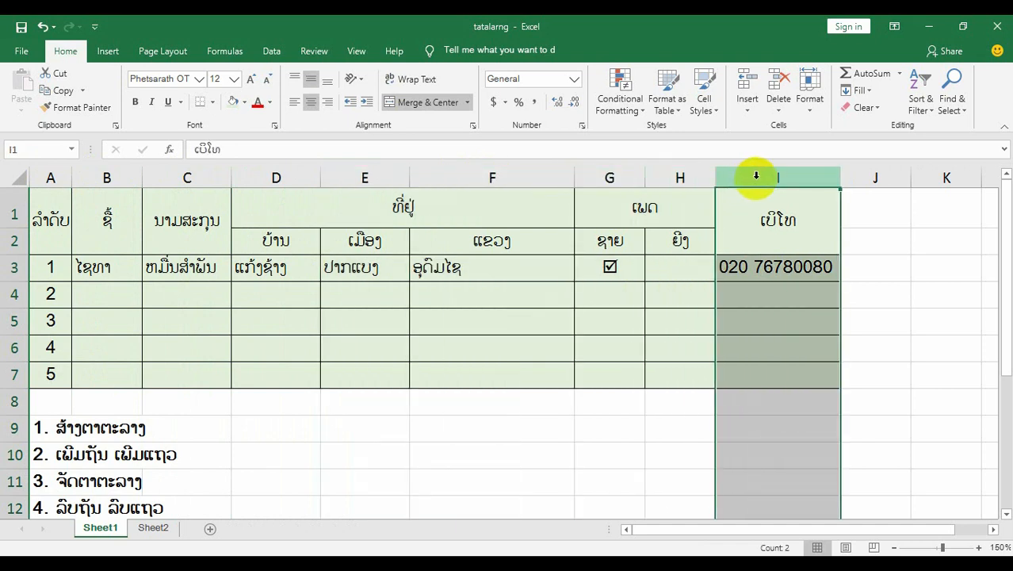
pyautogui.click(533, 436)
pyautogui.write('9')
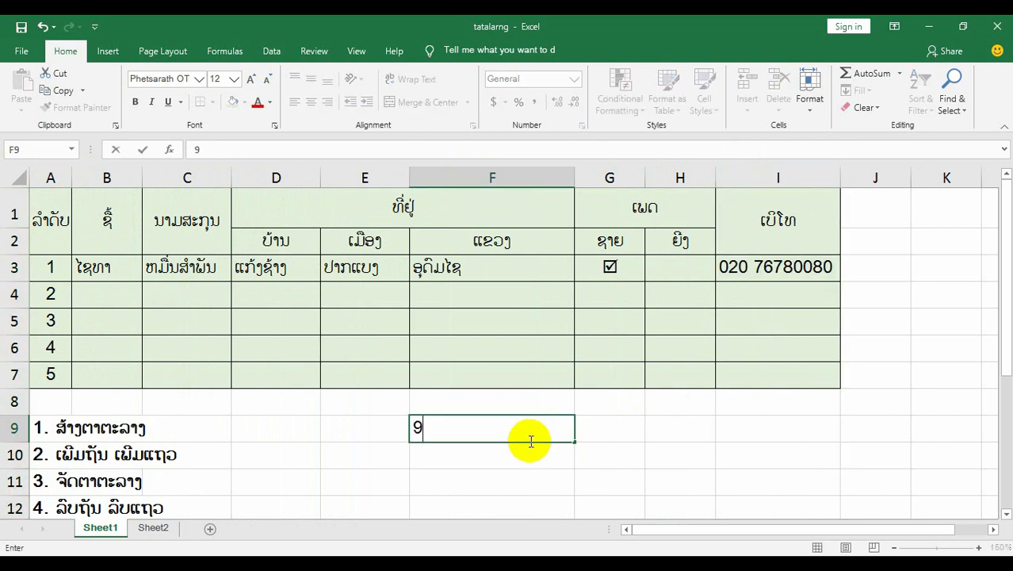
pyautogui.press('Return')
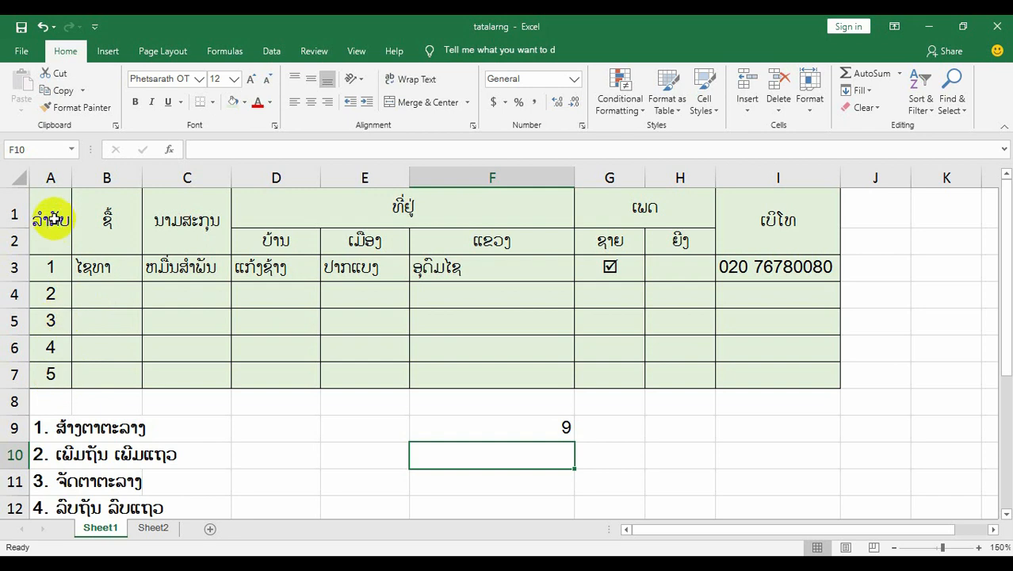
# Count the sample table's rows, including both header rows, and enter 7 in cell G9.
pyautogui.click(50, 376)
pyautogui.click(50, 320)
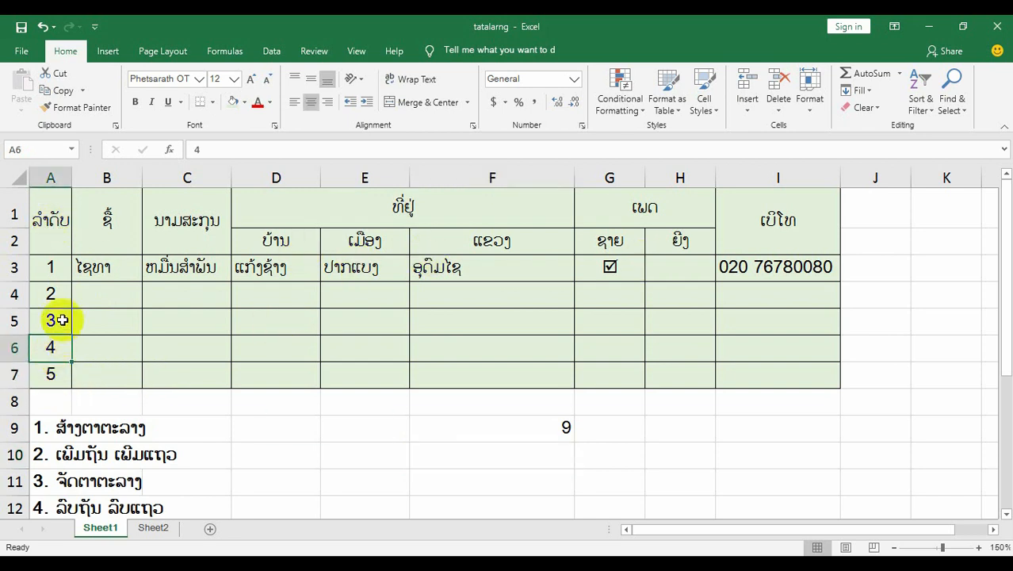
pyautogui.click(53, 294)
pyautogui.click(60, 266)
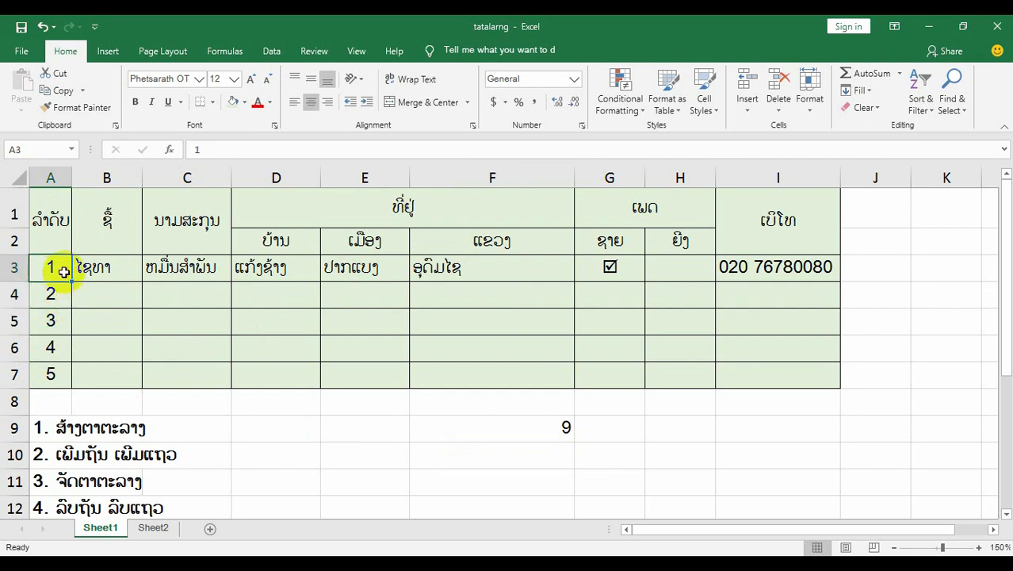
pyautogui.click(15, 242)
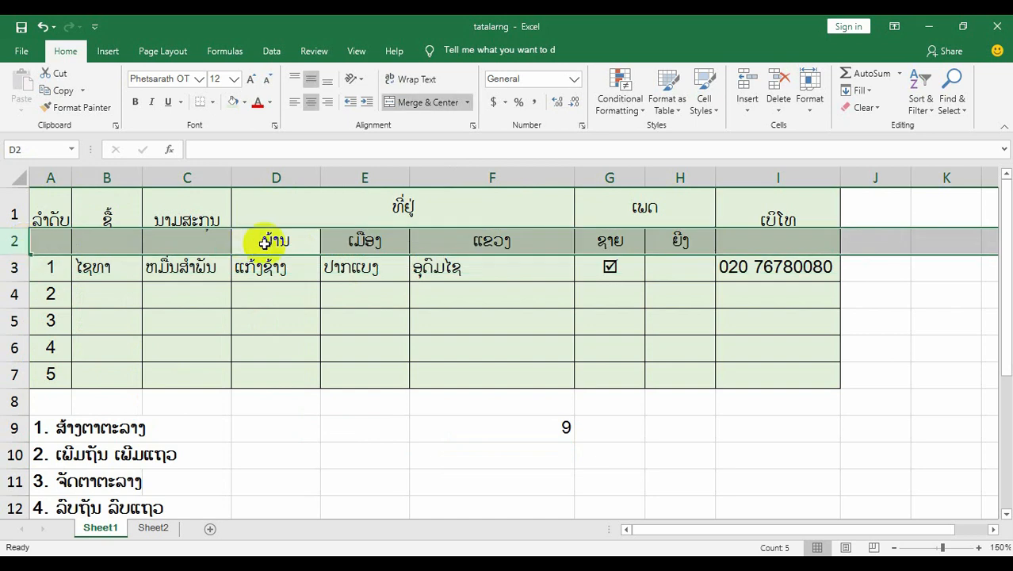
pyautogui.click(16, 214)
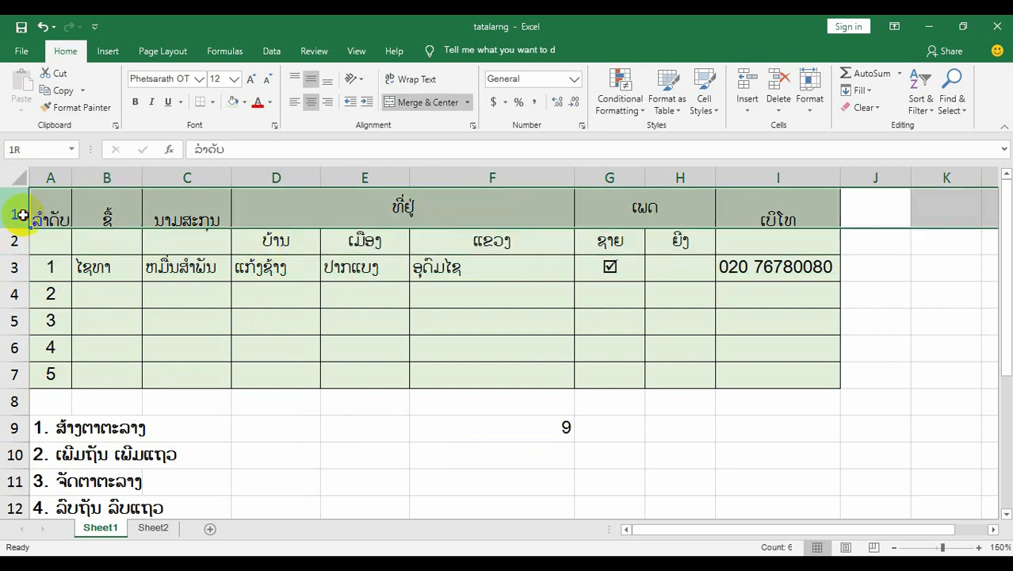
pyautogui.click(279, 240)
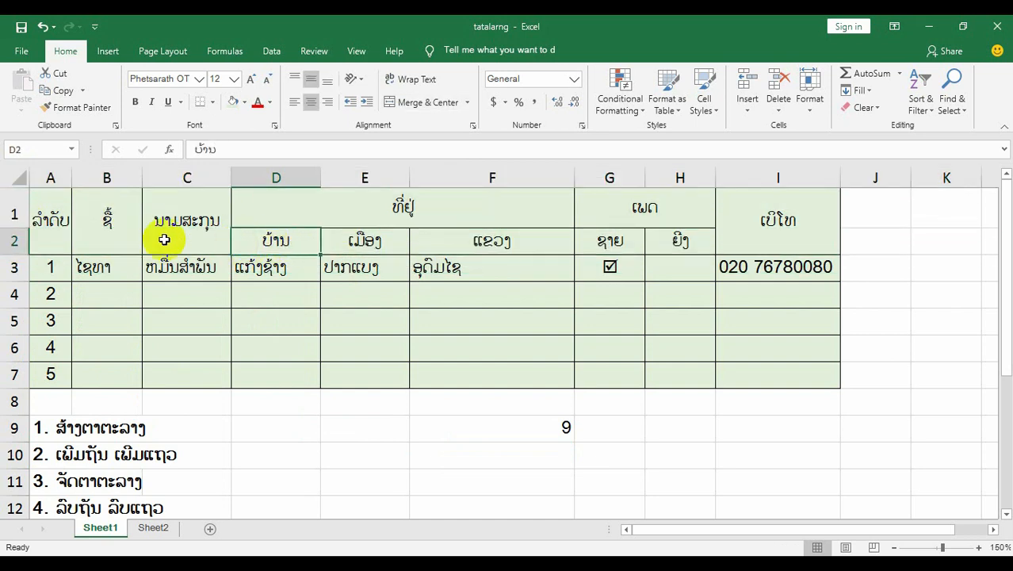
pyautogui.click(609, 431)
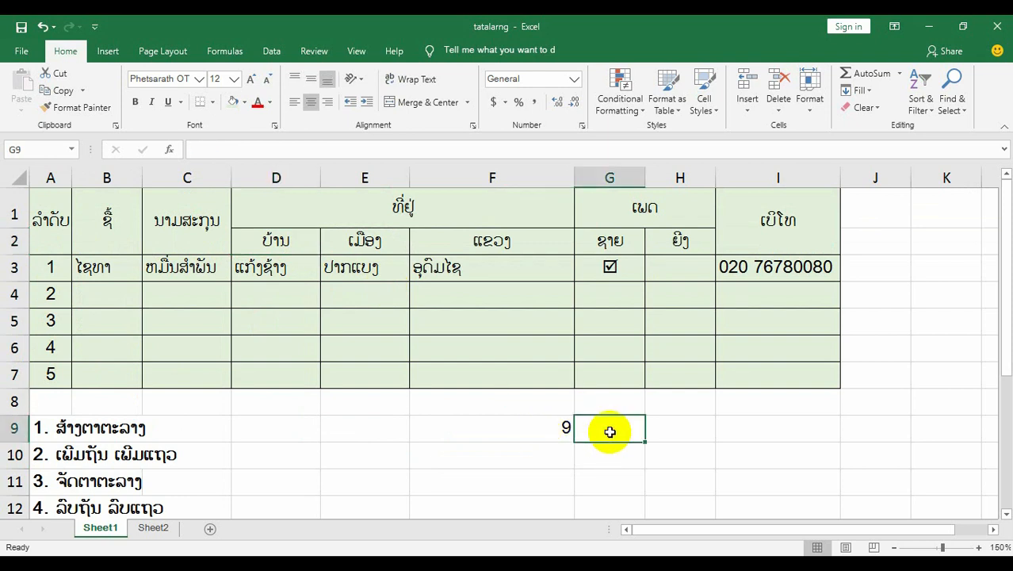
pyautogui.write('7')
pyautogui.click(738, 456)
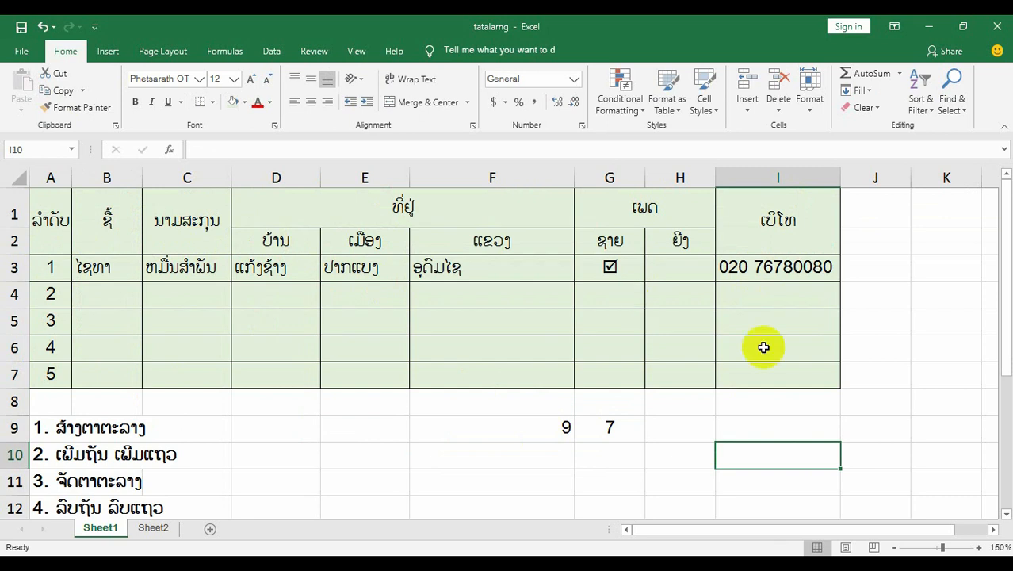
# Apply All Borders to the range A1:I7 on Sheet2 to form an empty table grid.
pyautogui.click(156, 528)
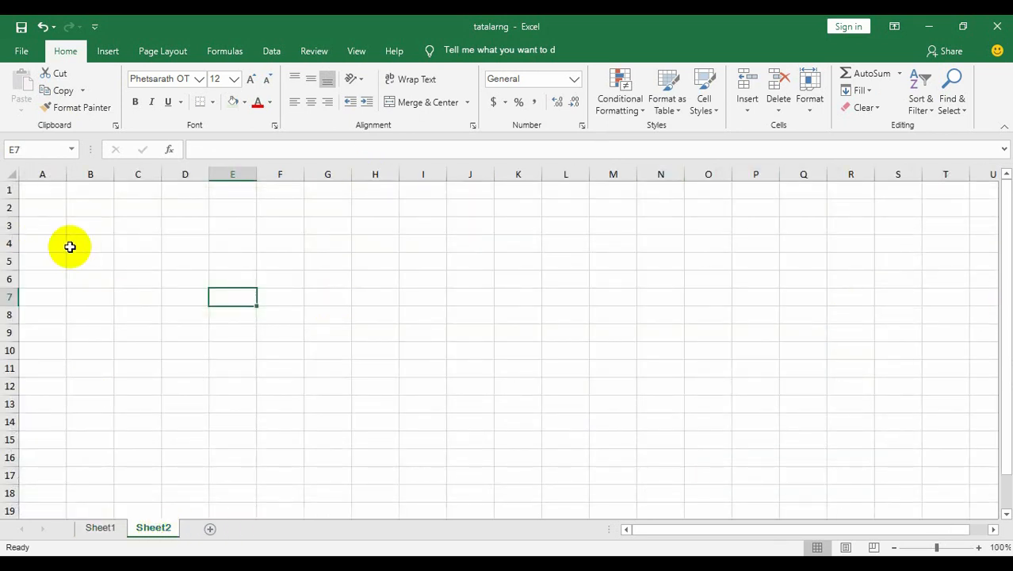
pyautogui.moveTo(45, 194); pyautogui.dragTo(263, 275)
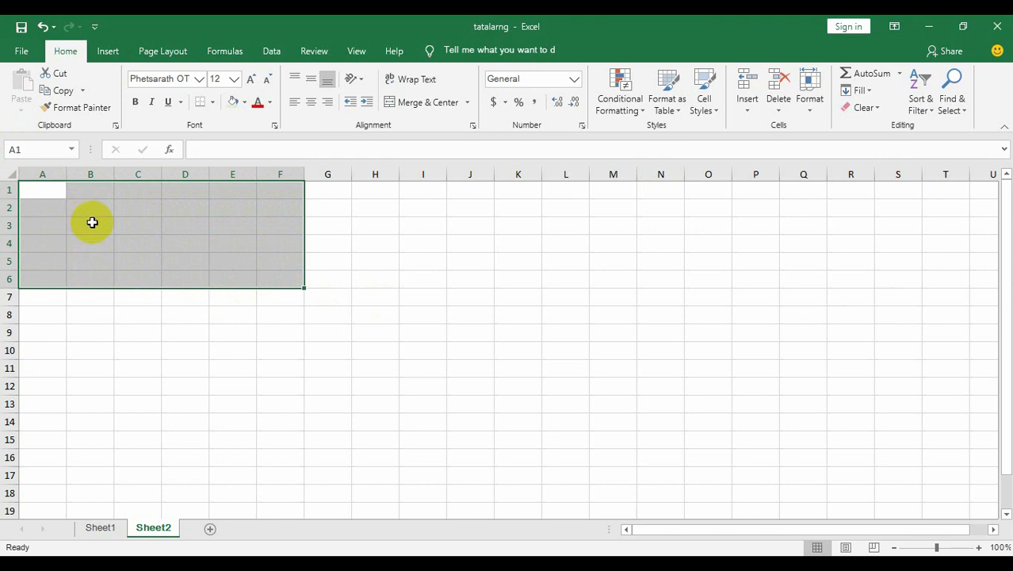
pyautogui.click(97, 224)
pyautogui.moveTo(43, 196); pyautogui.dragTo(428, 305)
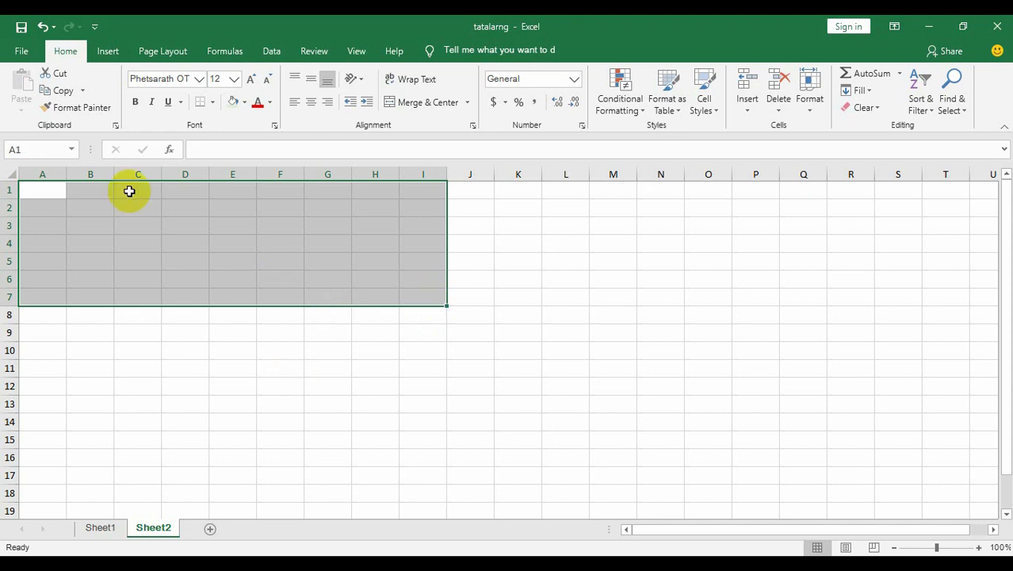
pyautogui.click(214, 103)
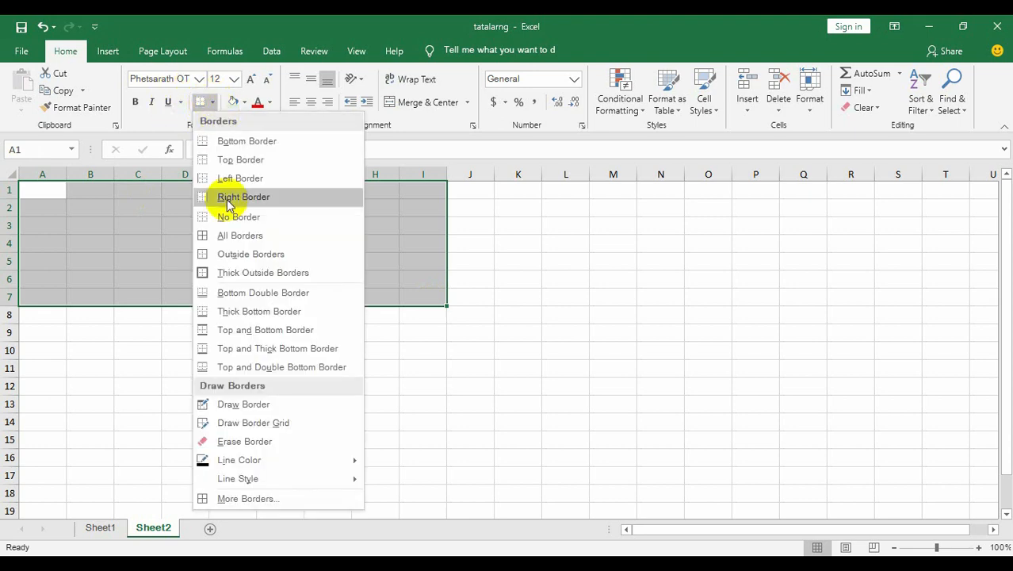
pyautogui.click(249, 240)
pyautogui.click(329, 260)
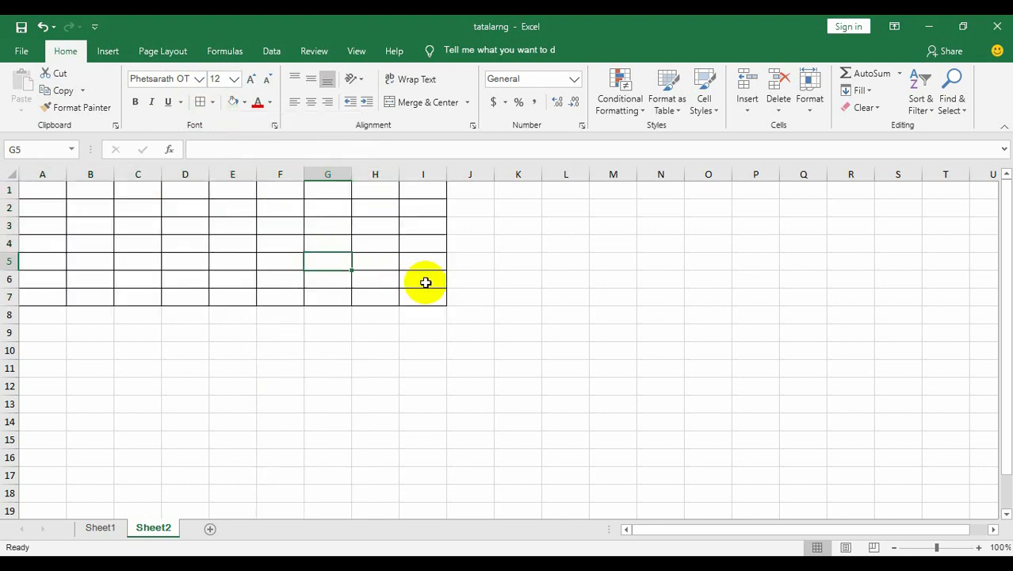
pyautogui.moveTo(47, 190); pyautogui.dragTo(421, 294)
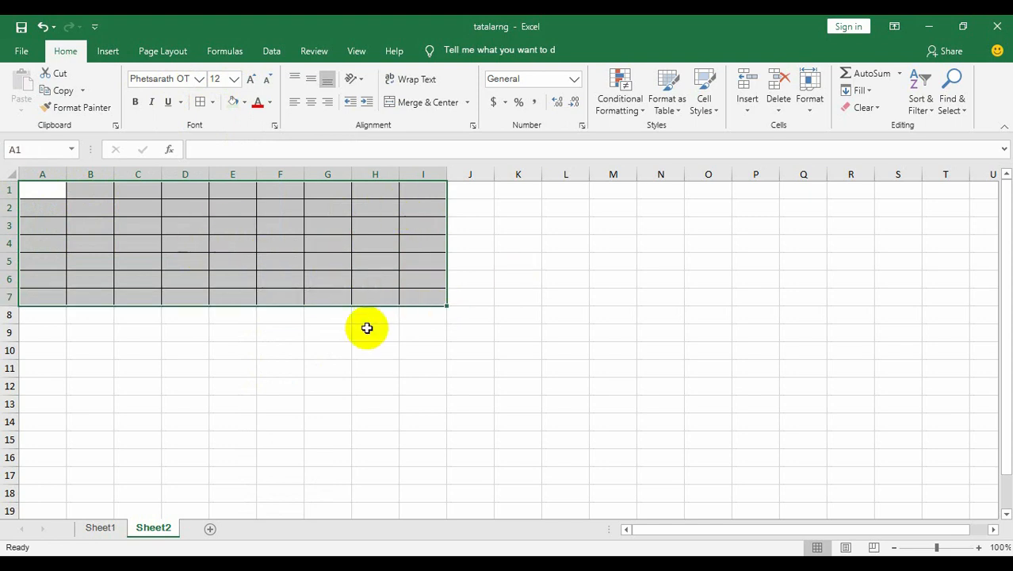
pyautogui.click(389, 282)
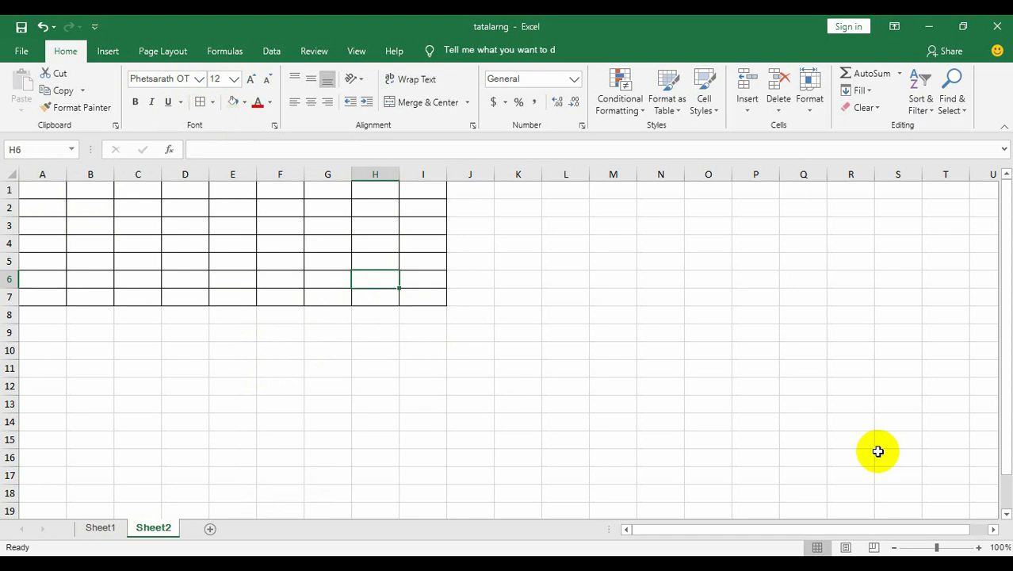
# Enlarge the Sheet2 view to 150% and look over the empty grid in columns A to I.
pyautogui.click(979, 547)
pyautogui.click(979, 547)
pyautogui.click(979, 547)
pyautogui.click(979, 547)
pyautogui.click(979, 547)
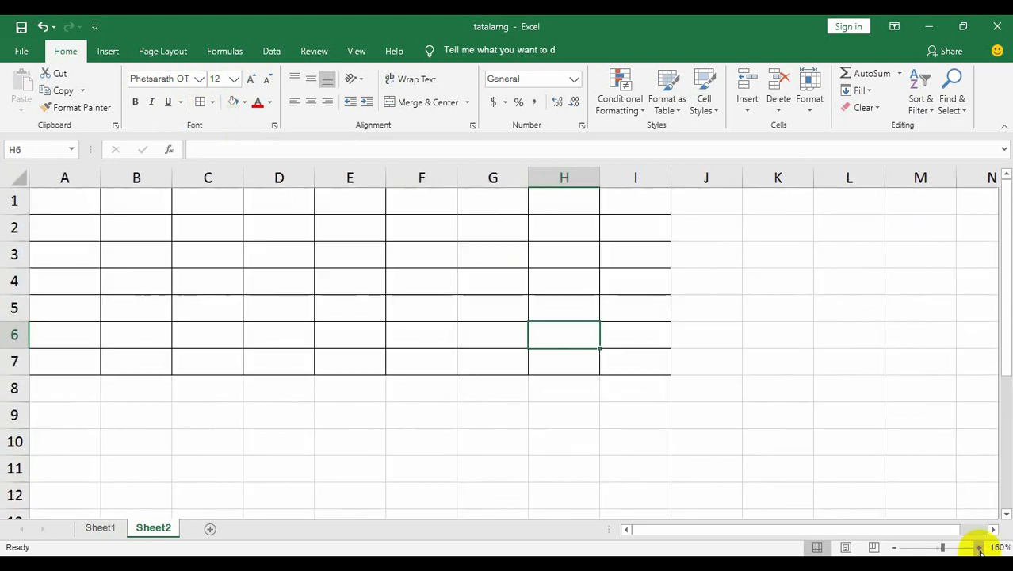
pyautogui.click(758, 302)
pyautogui.moveTo(73, 200); pyautogui.dragTo(629, 360)
pyautogui.moveTo(48, 184); pyautogui.dragTo(632, 222)
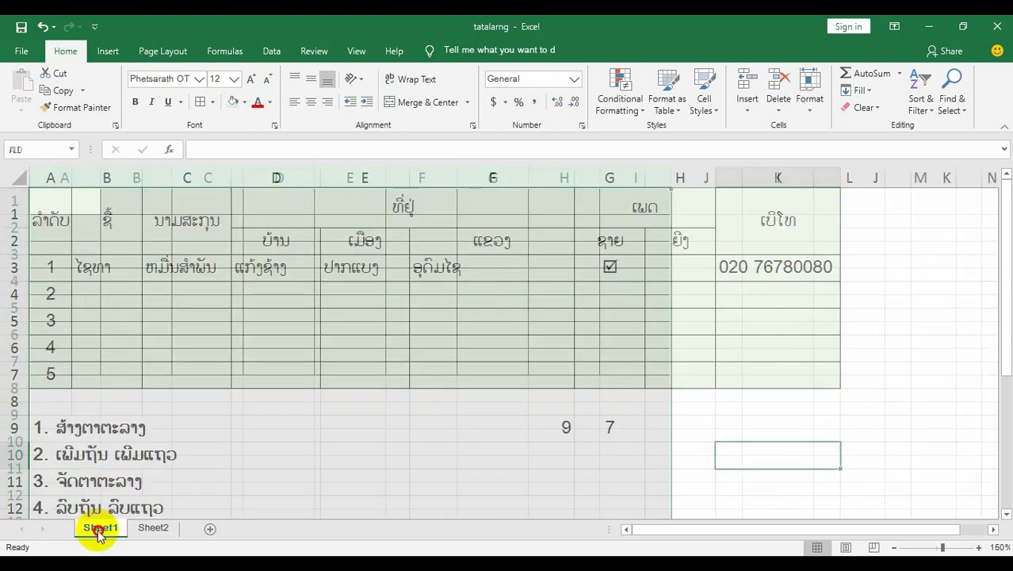
# Examine the sample table on Sheet1, checking how the header cells in rows 1 and 2 are arranged.
pyautogui.click(99, 528)
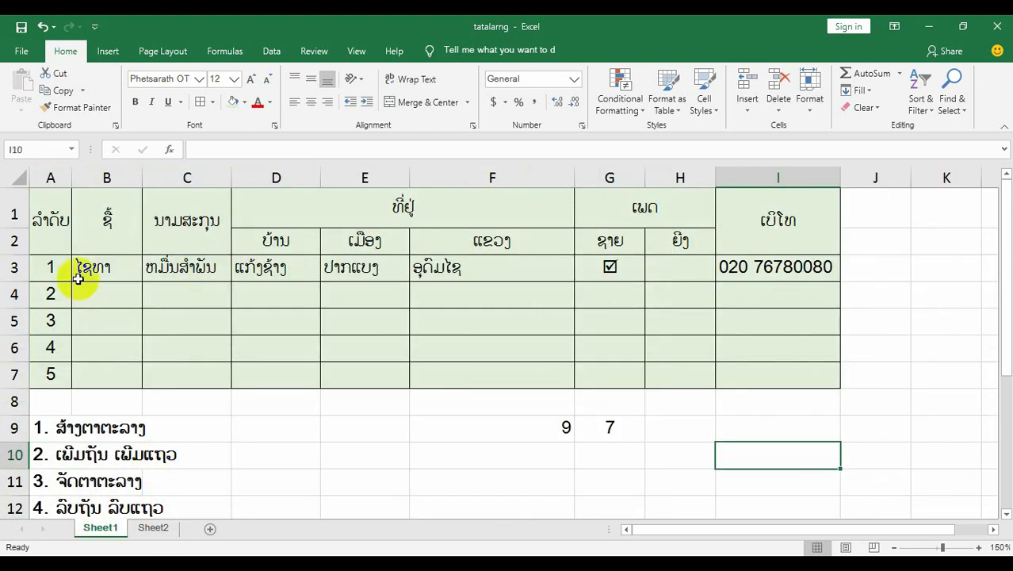
pyautogui.moveTo(54, 214); pyautogui.dragTo(767, 363)
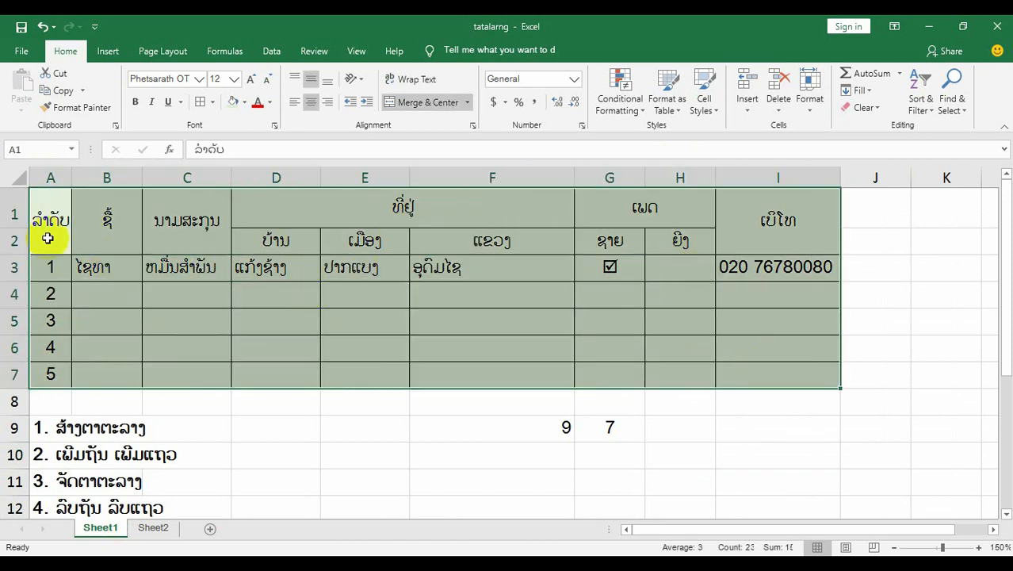
pyautogui.click(51, 177)
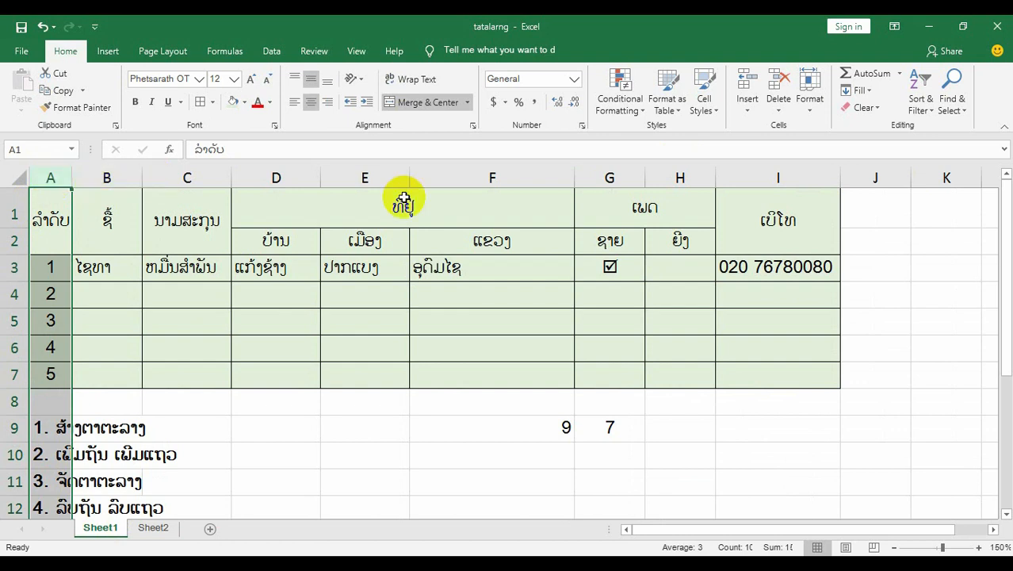
pyautogui.click(302, 210)
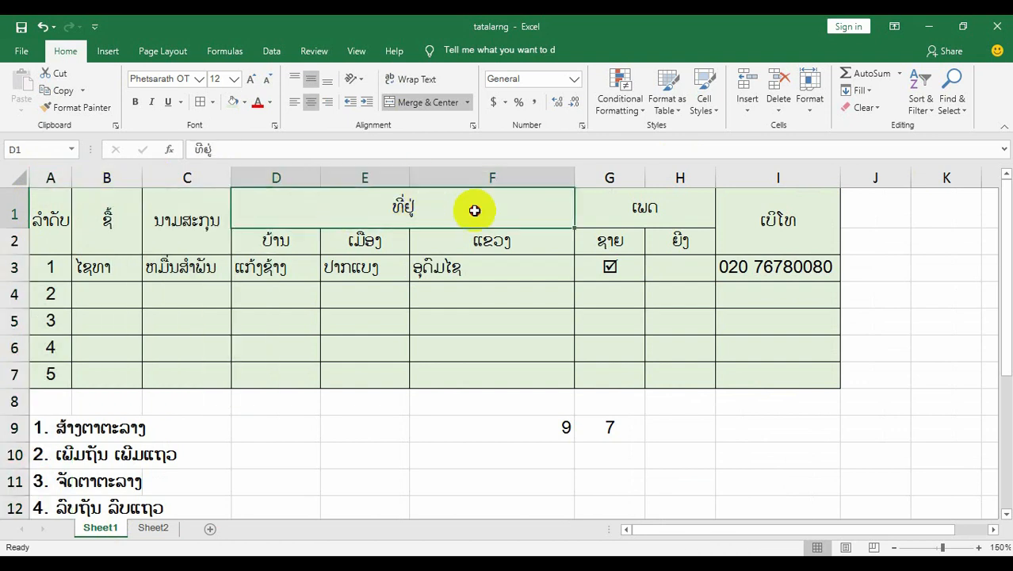
pyautogui.click(616, 210)
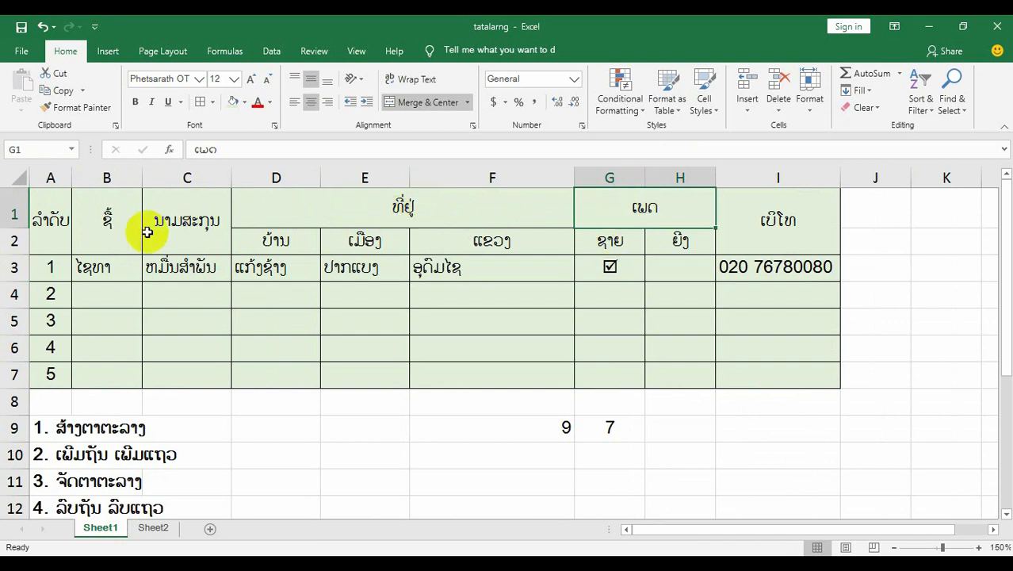
pyautogui.click(187, 219)
pyautogui.click(295, 214)
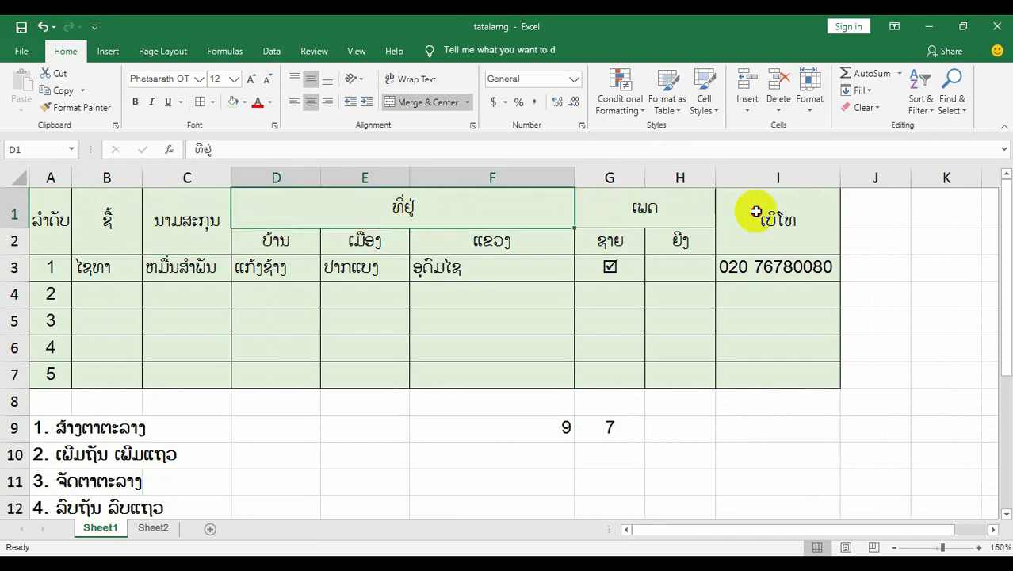
pyautogui.moveTo(48, 216); pyautogui.dragTo(767, 212)
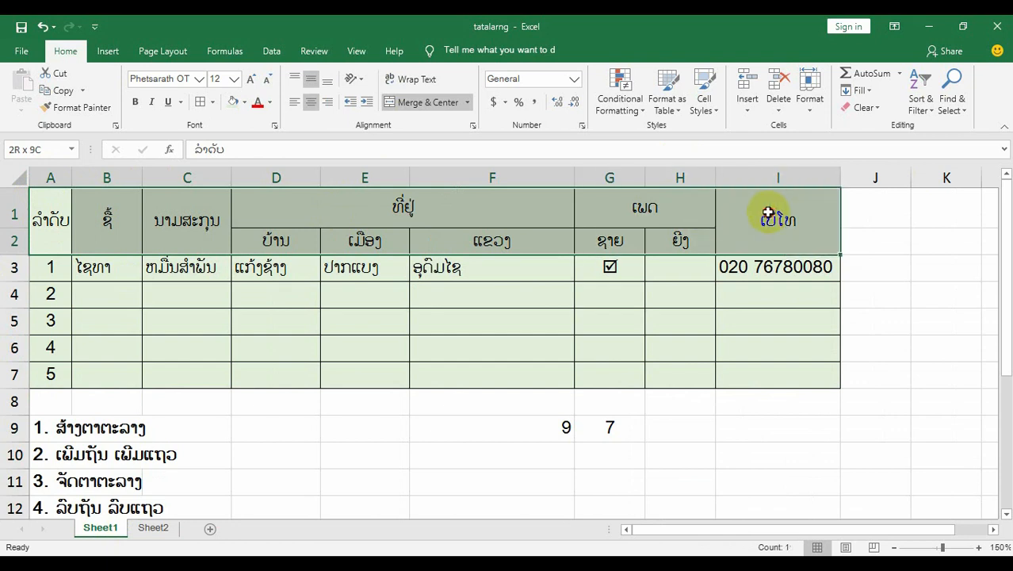
pyautogui.click(387, 289)
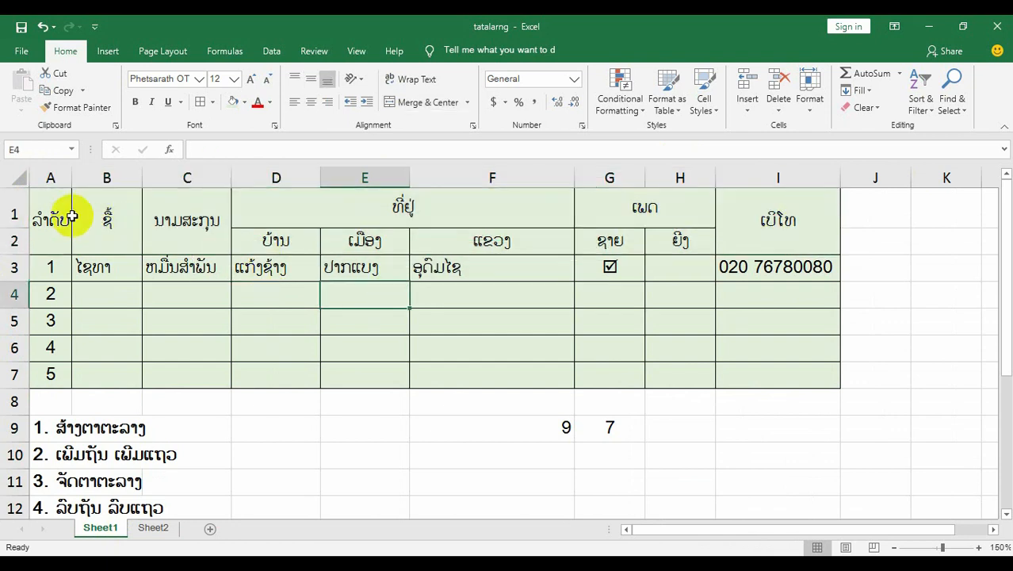
# Try copying the header cells A1:C2 from Sheet1 to cell A1 on Sheet2, and undo the paste.
pyautogui.moveTo(49, 210); pyautogui.dragTo(176, 218)
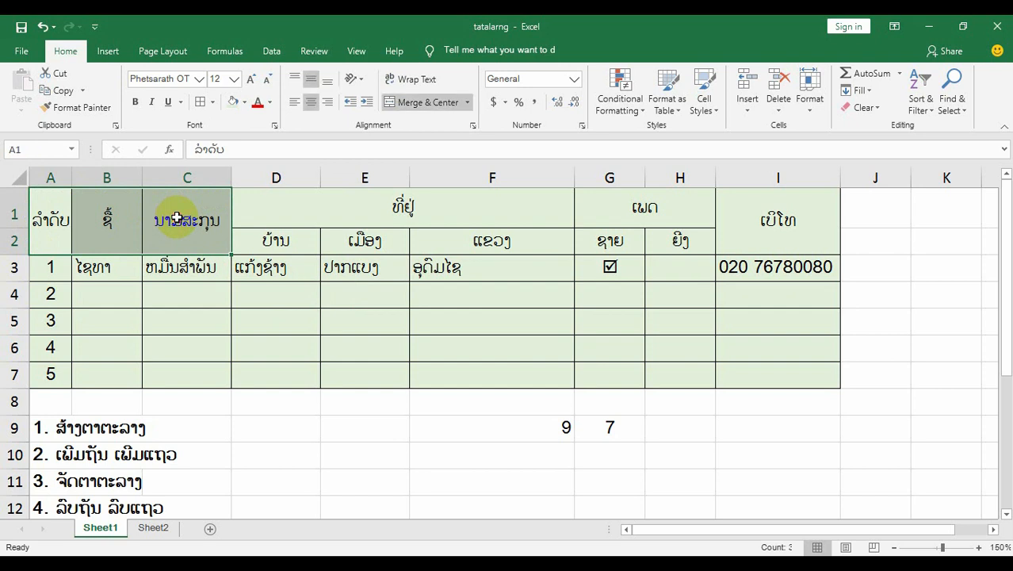
pyautogui.hotkey('ctrl', 'c')
pyautogui.click(155, 528)
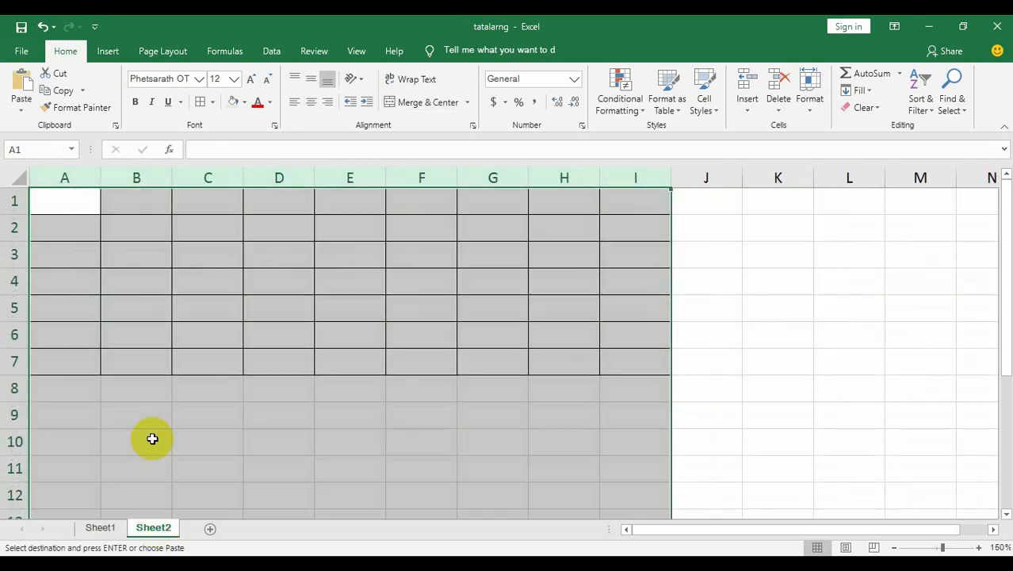
pyautogui.click(78, 201)
pyautogui.hotkey('ctrl', 'v')
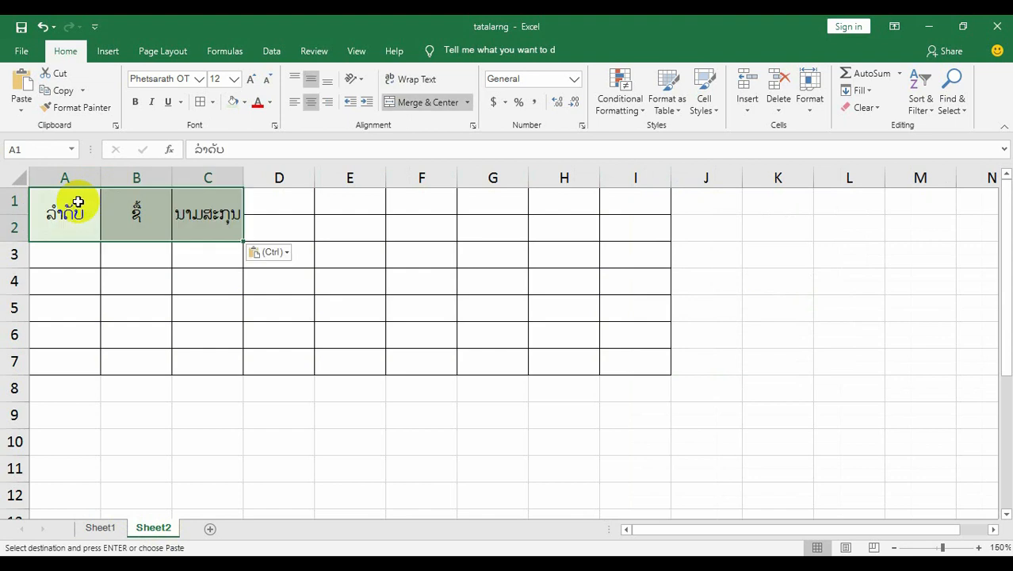
pyautogui.click(143, 301)
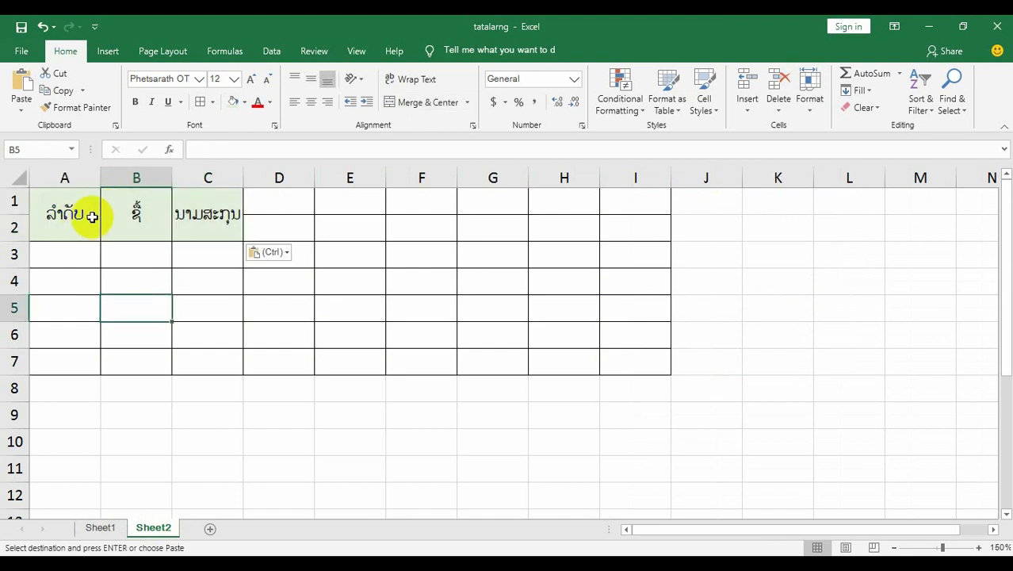
pyautogui.click(63, 212)
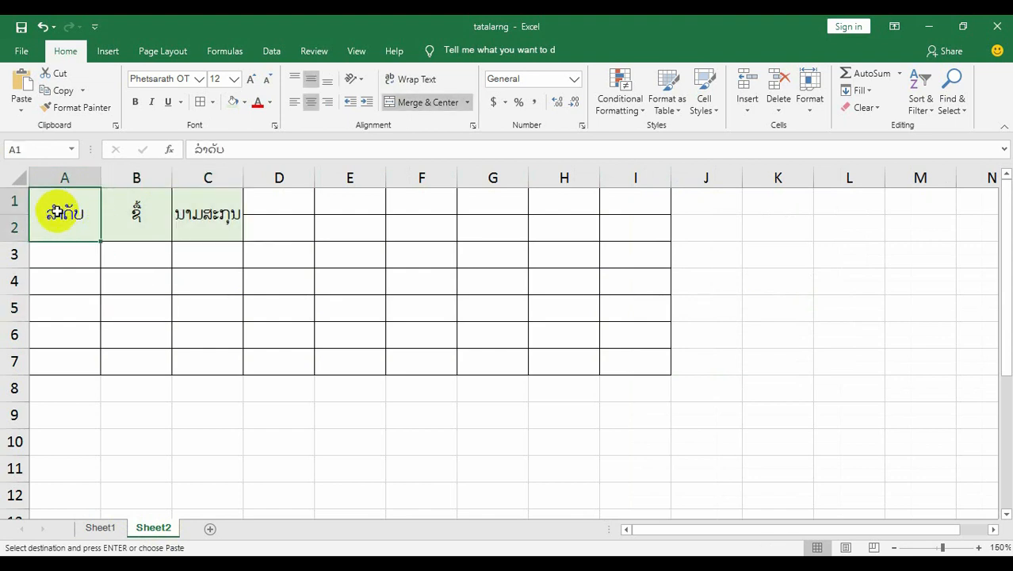
pyautogui.hotkey('ctrl', 'z')
pyautogui.click(119, 279)
# Switch to Lao text input and enter the header ລຳດັບ in cell A1 of Sheet2.
pyautogui.click(100, 528)
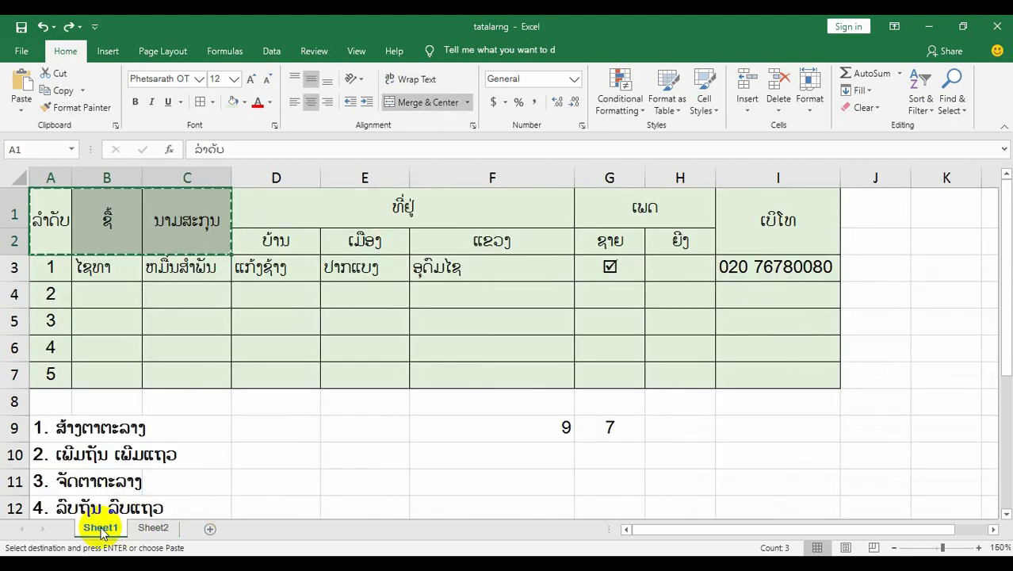
pyautogui.click(151, 528)
pyautogui.click(63, 199)
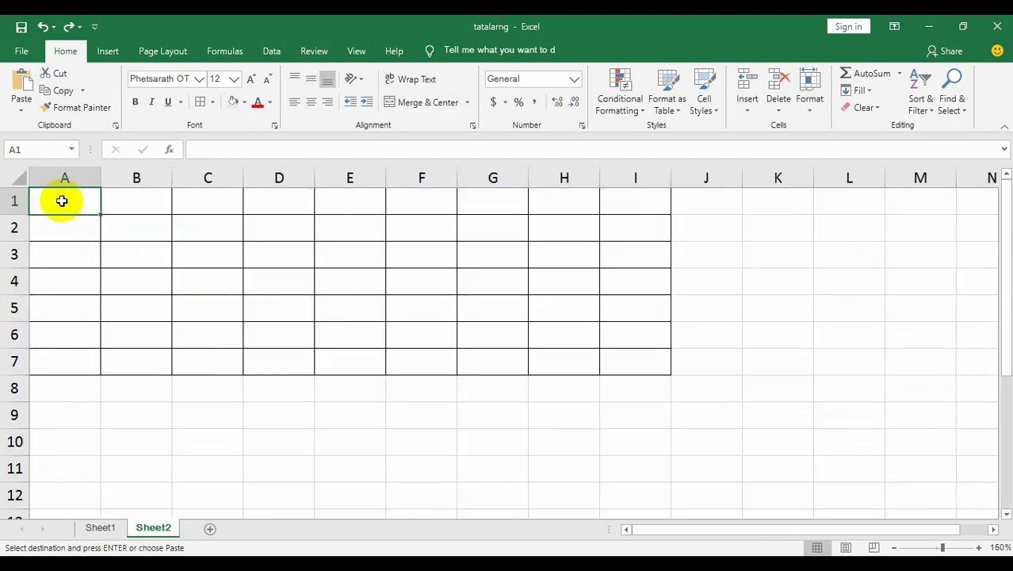
pyautogui.press('super+space')
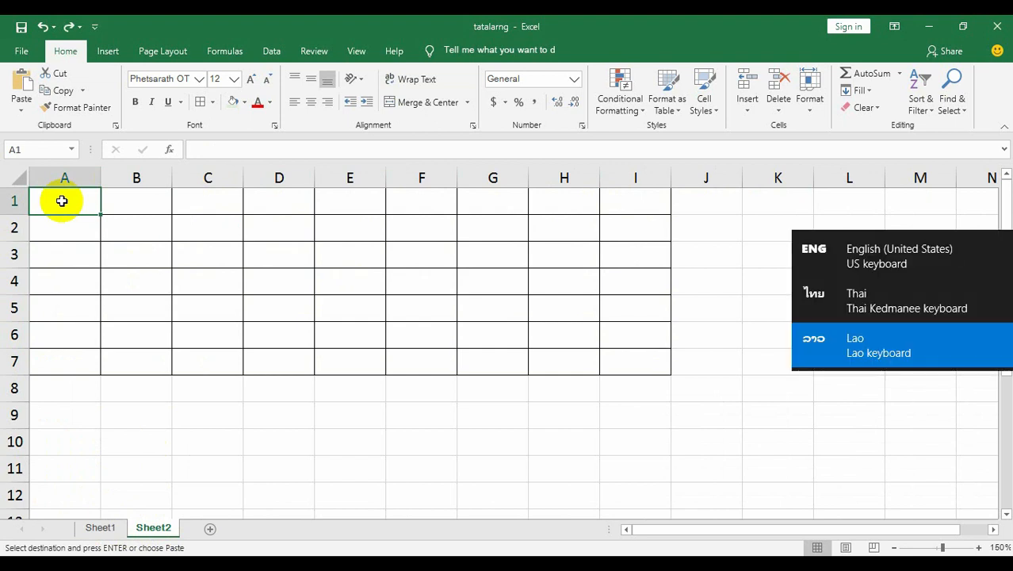
pyautogui.write('ລຳດັບ')
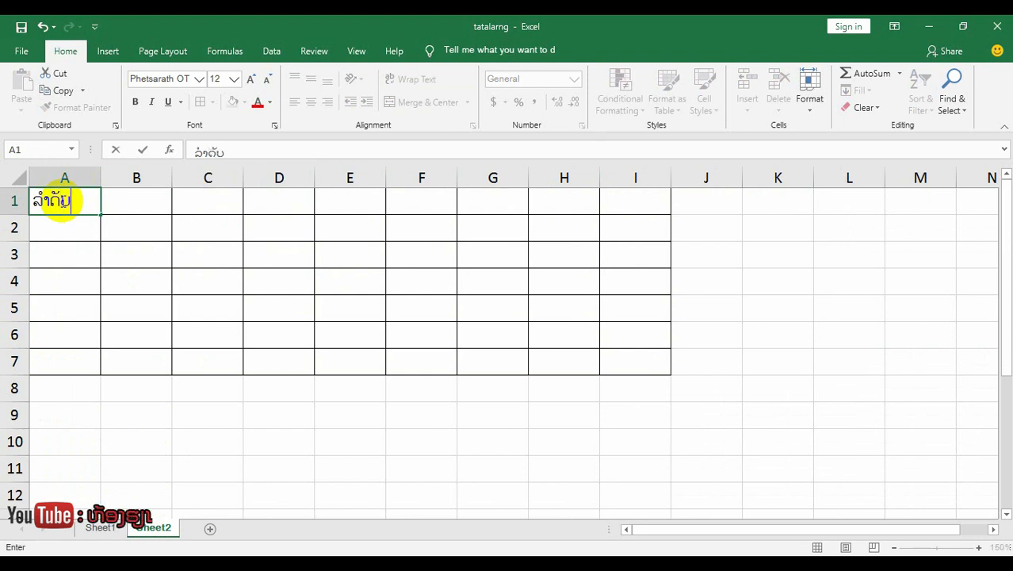
pyautogui.click(143, 203)
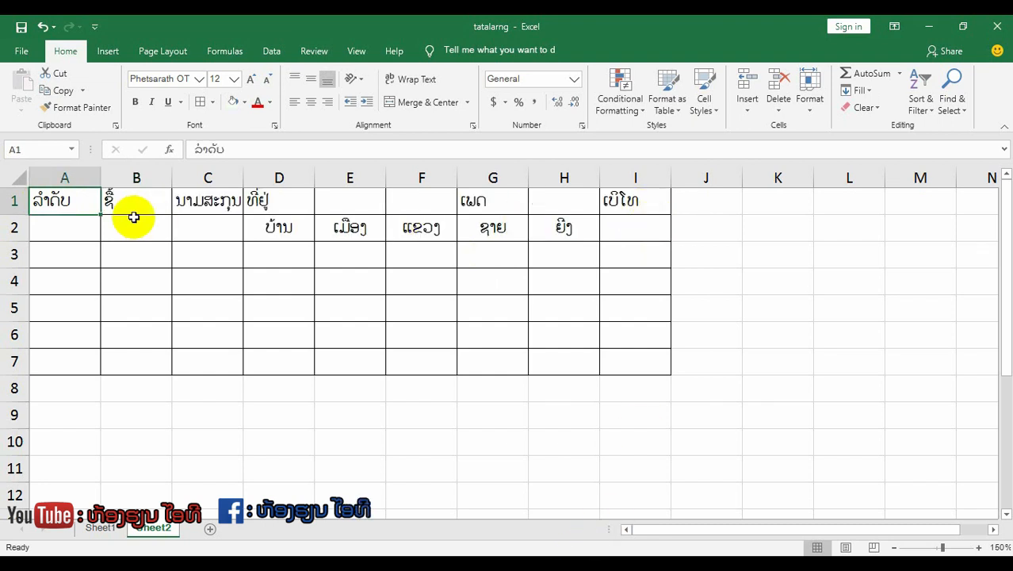
# Shade the header range A1:I2 on Sheet2 light green.
pyautogui.moveTo(134, 216); pyautogui.dragTo(631, 228)
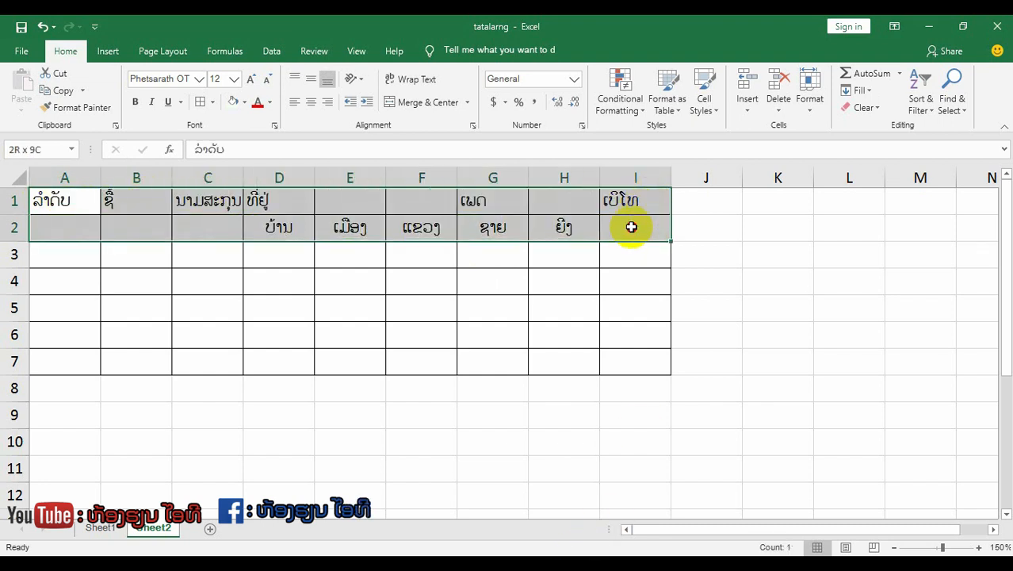
pyautogui.click(245, 103)
pyautogui.click(341, 145)
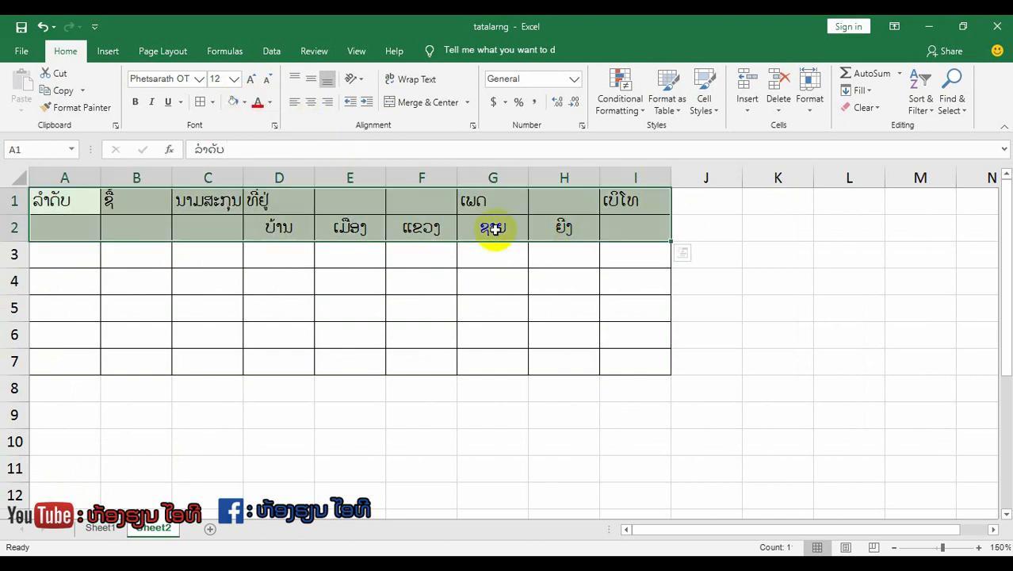
pyautogui.click(356, 261)
# Change the fill of the sample table's body range A3:I7 on Sheet1 to light gold.
pyautogui.click(100, 528)
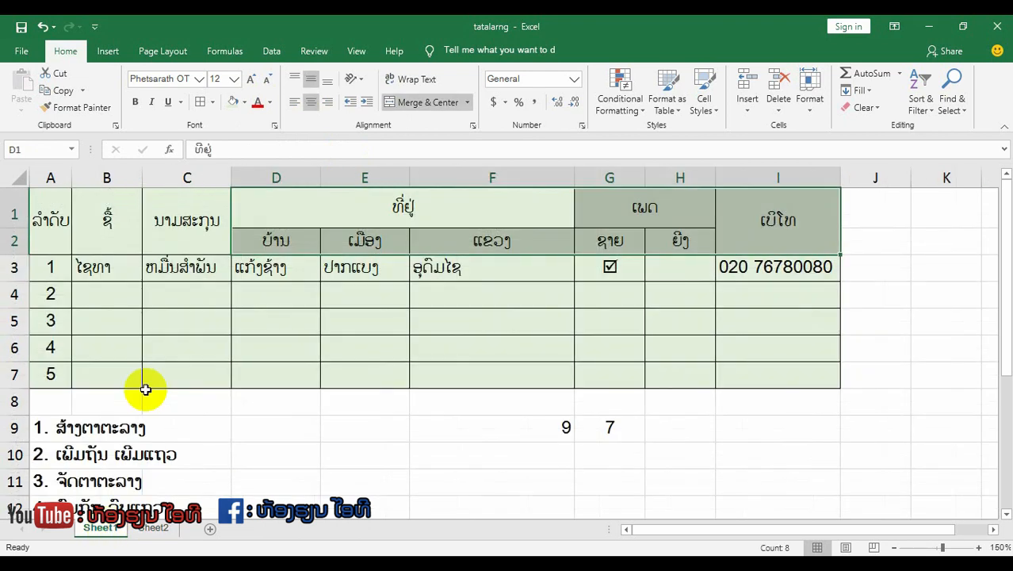
pyautogui.moveTo(55, 270); pyautogui.dragTo(827, 381)
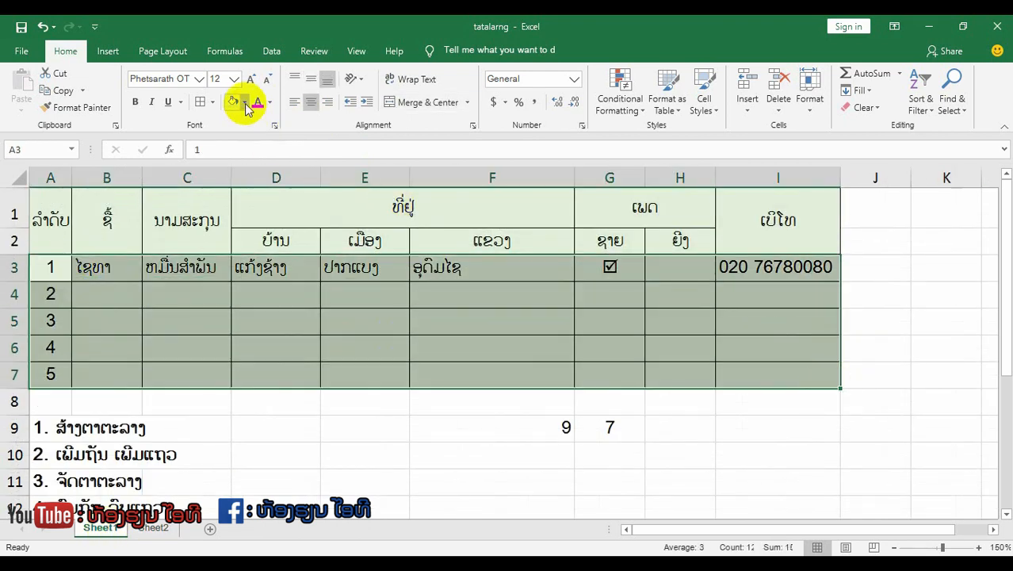
pyautogui.click(246, 104)
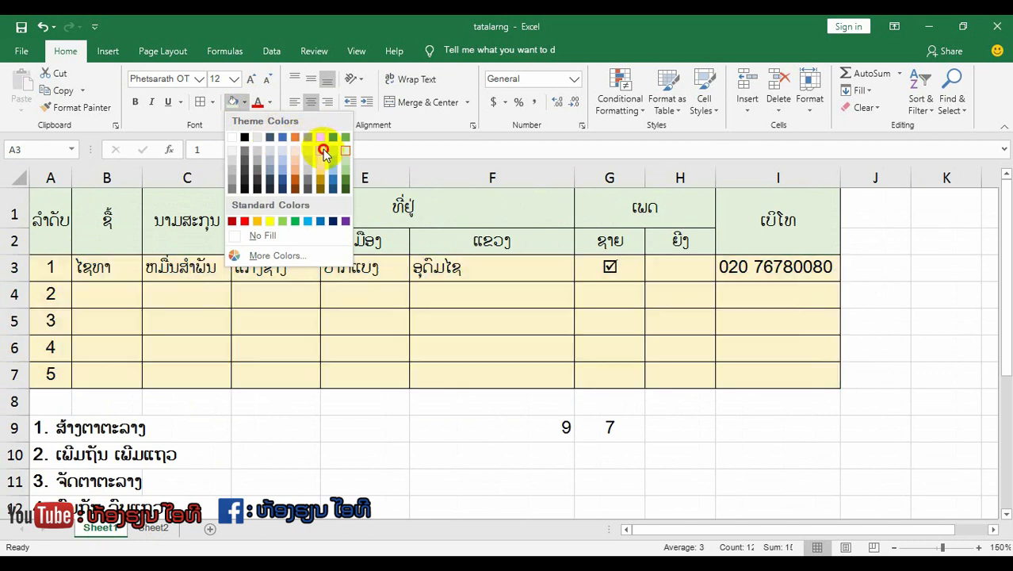
pyautogui.click(324, 153)
pyautogui.click(652, 380)
# Compare the header rows on both sheets and examine which header cells are merged on Sheet1.
pyautogui.moveTo(50, 194); pyautogui.dragTo(796, 239)
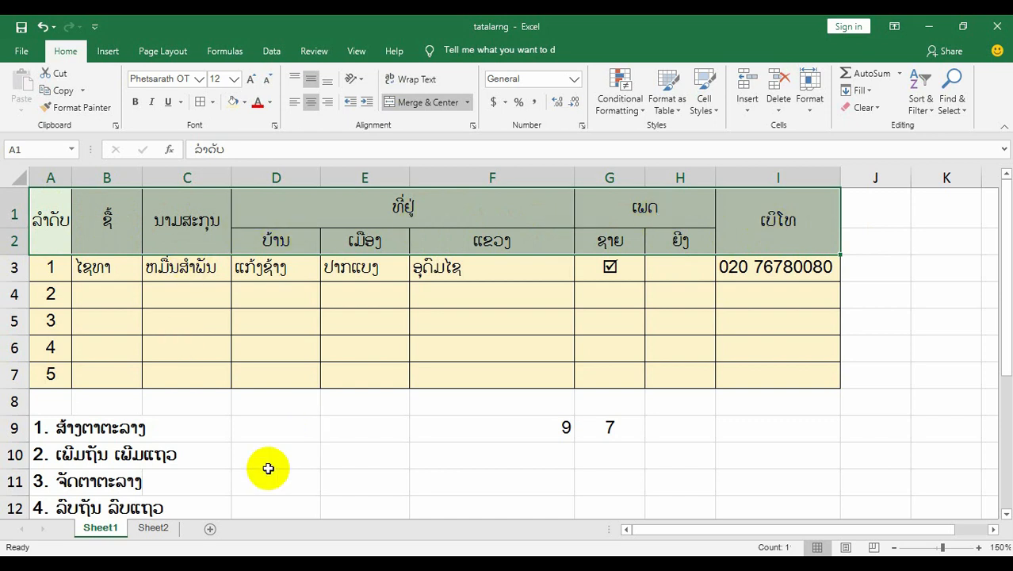
pyautogui.click(154, 527)
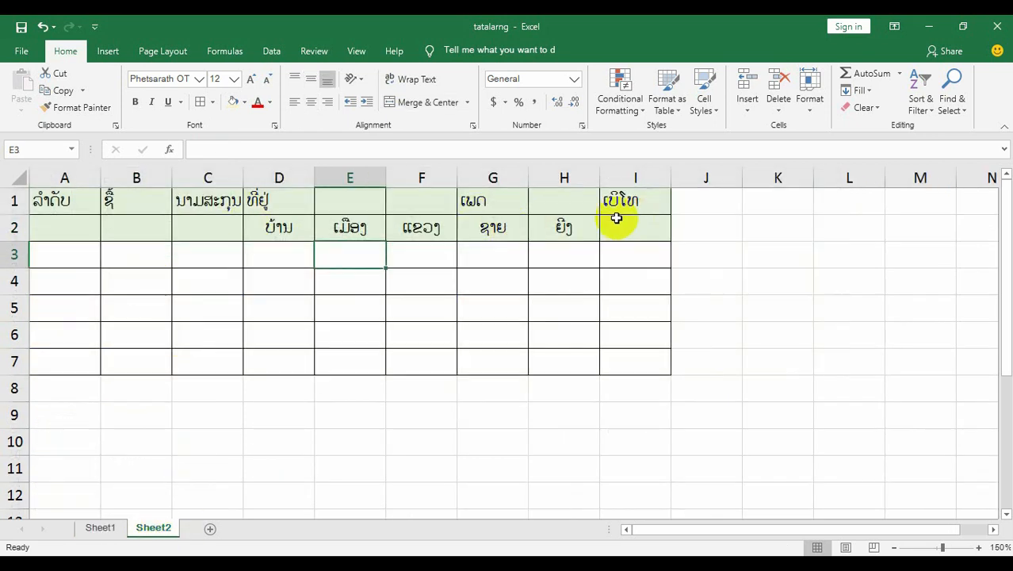
pyautogui.moveTo(68, 208); pyautogui.dragTo(635, 232)
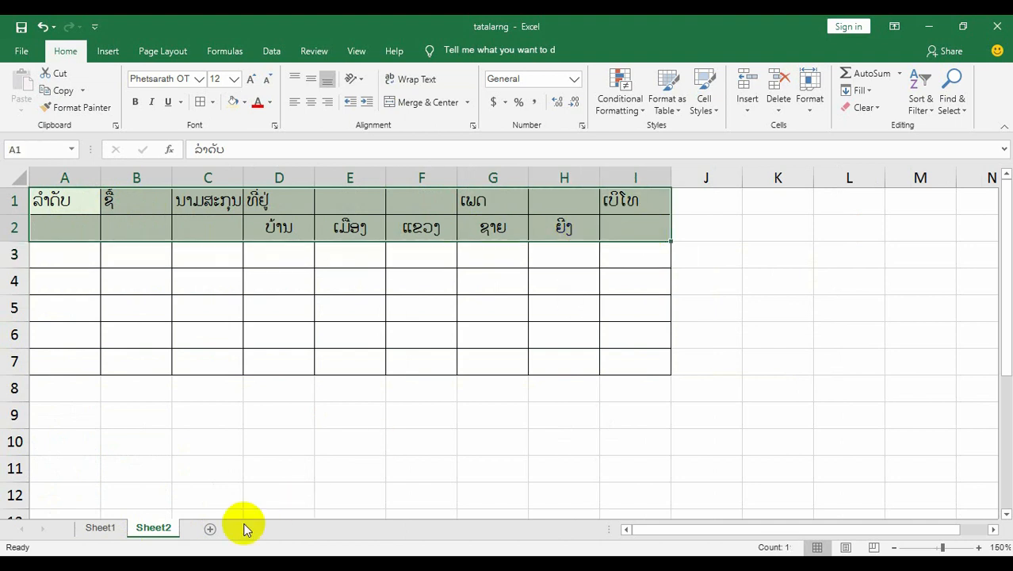
pyautogui.click(116, 533)
pyautogui.click(49, 209)
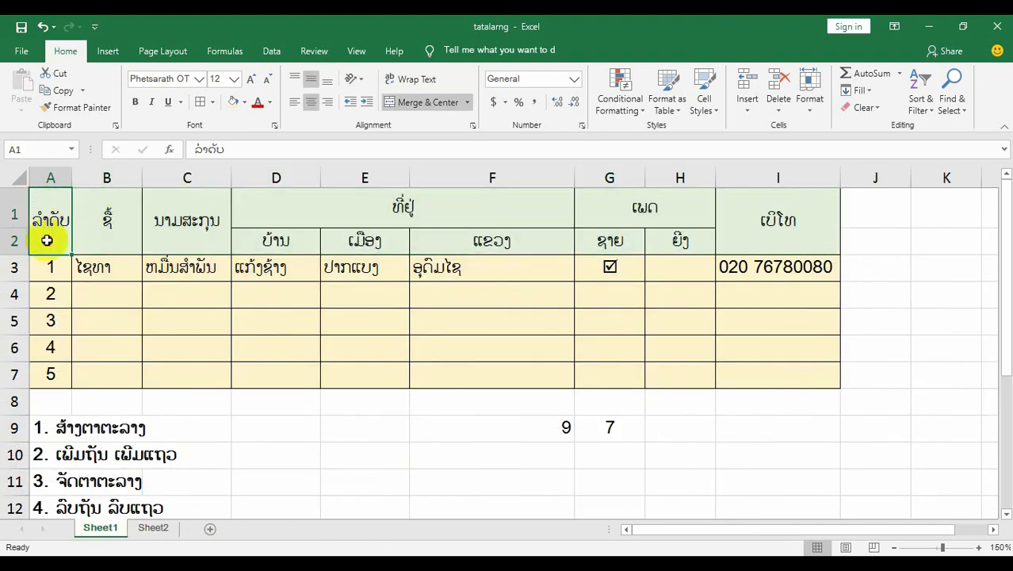
pyautogui.click(100, 214)
pyautogui.click(190, 214)
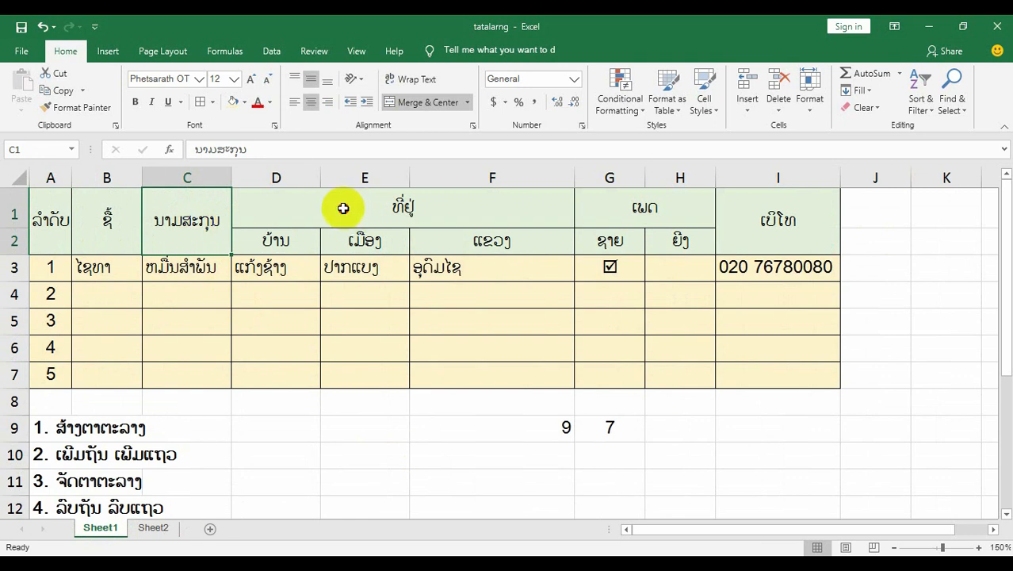
pyautogui.click(353, 207)
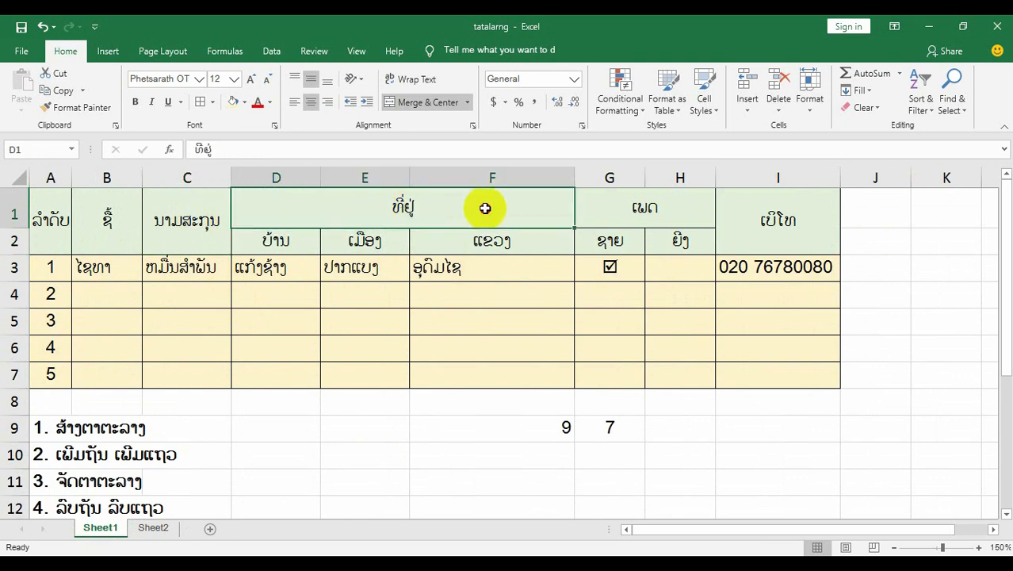
pyautogui.click(620, 207)
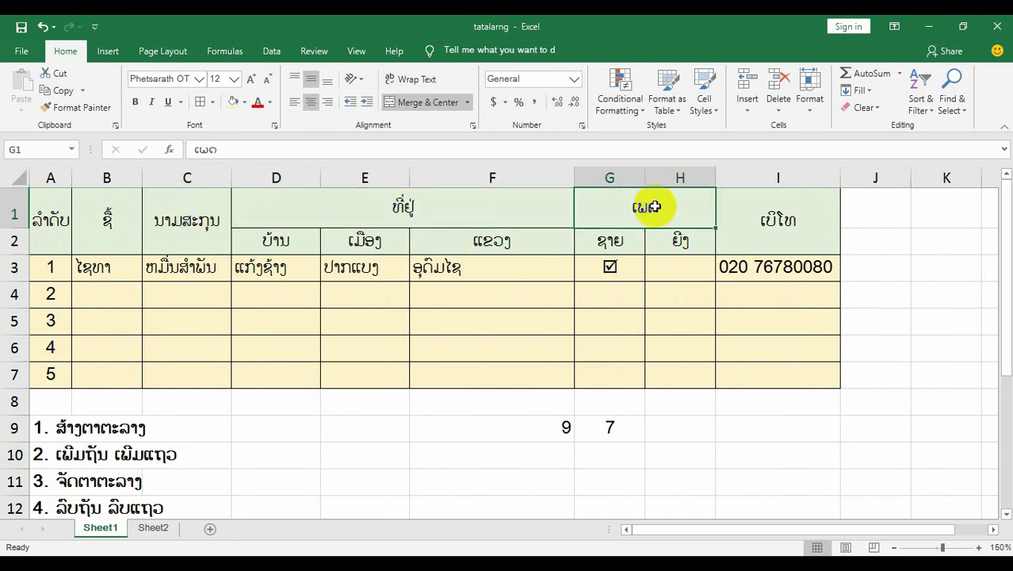
pyautogui.click(755, 213)
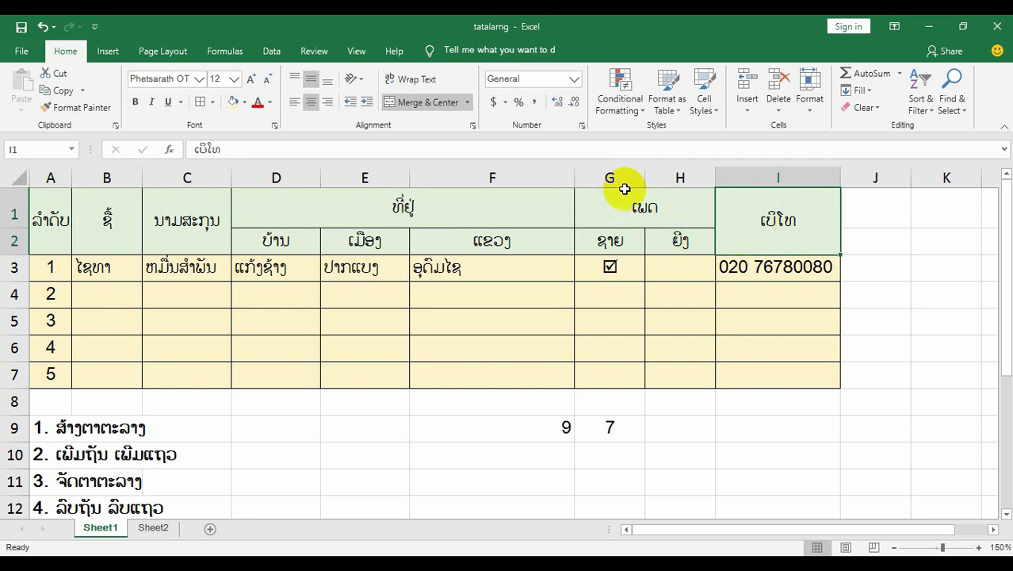
pyautogui.click(50, 220)
pyautogui.click(106, 219)
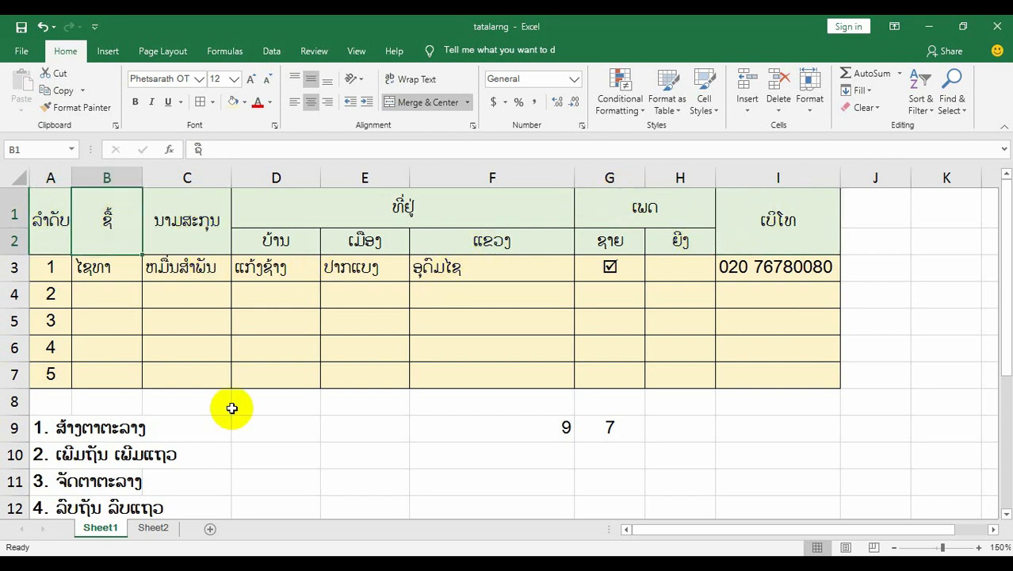
# Merge and center cells A1:A2 on Sheet2 for the ລຳດັບ header.
pyautogui.click(154, 528)
pyautogui.click(82, 222)
pyautogui.moveTo(82, 198); pyautogui.dragTo(80, 224)
pyautogui.click(79, 219)
pyautogui.click(440, 107)
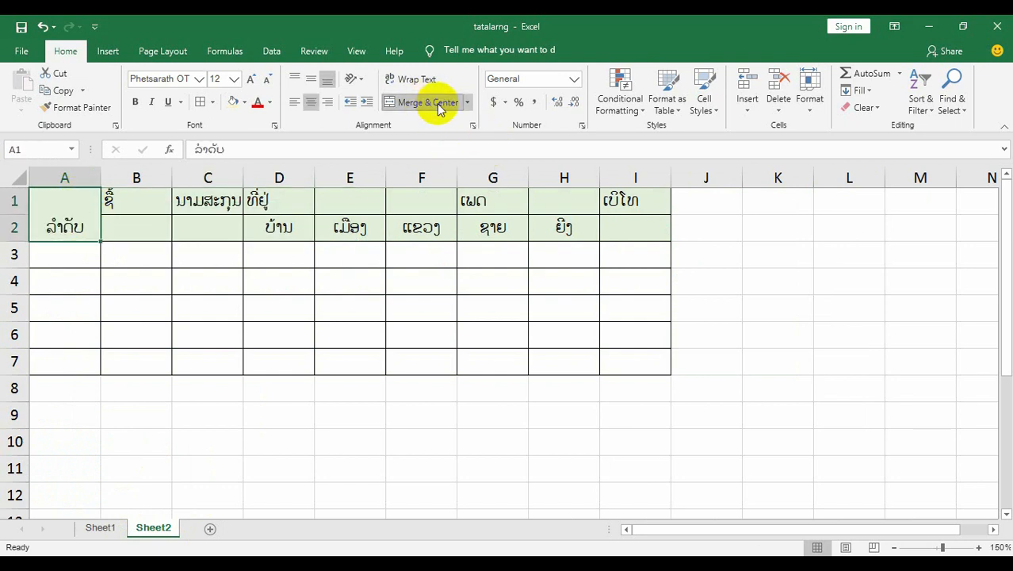
# Merge and center cells B1:B2 for the ຊື້ header and C1:C2 for the ນາມສະກຸນ header on Sheet2.
pyautogui.moveTo(131, 201); pyautogui.dragTo(141, 215)
pyautogui.click(428, 104)
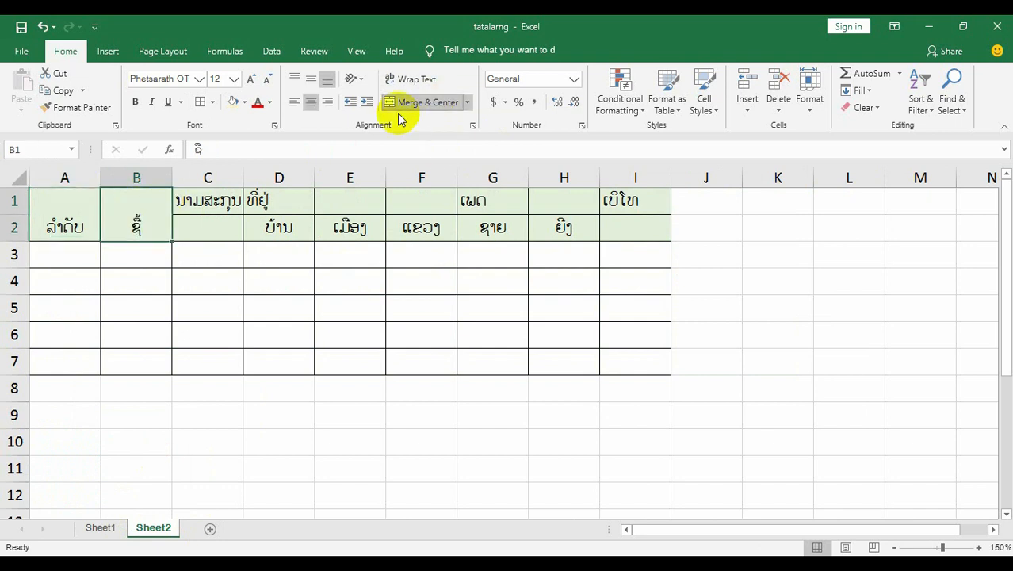
pyautogui.moveTo(218, 200); pyautogui.dragTo(224, 222)
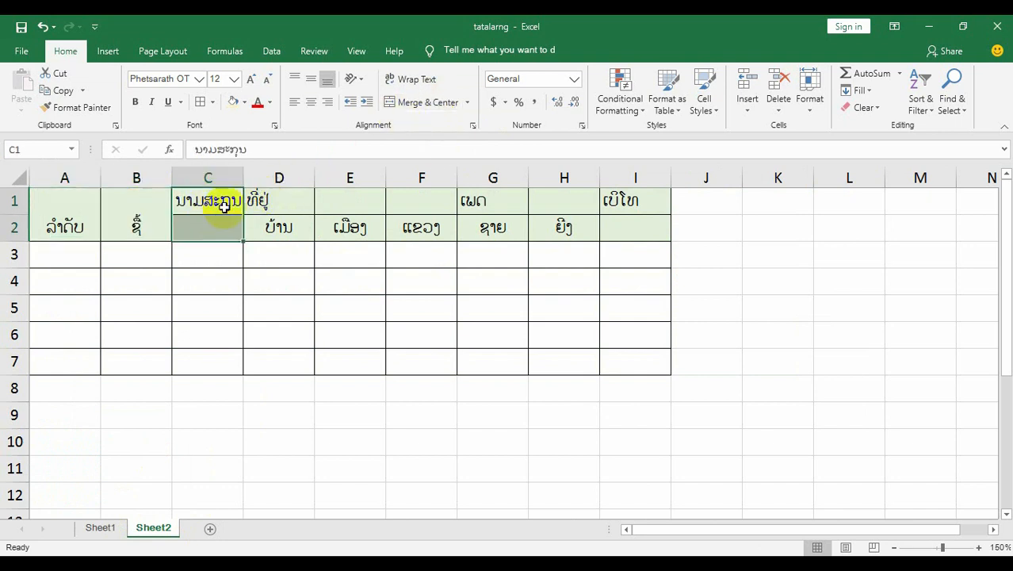
pyautogui.click(428, 103)
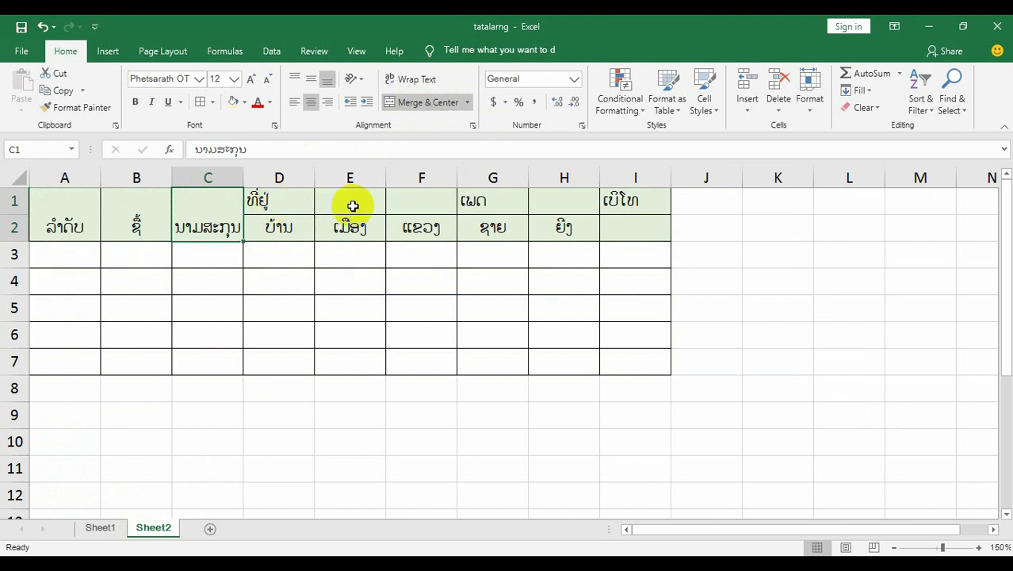
# Merge and center cells D1:F1 on Sheet2 for the ທີ່ຢູ່ header.
pyautogui.moveTo(267, 198); pyautogui.dragTo(419, 229)
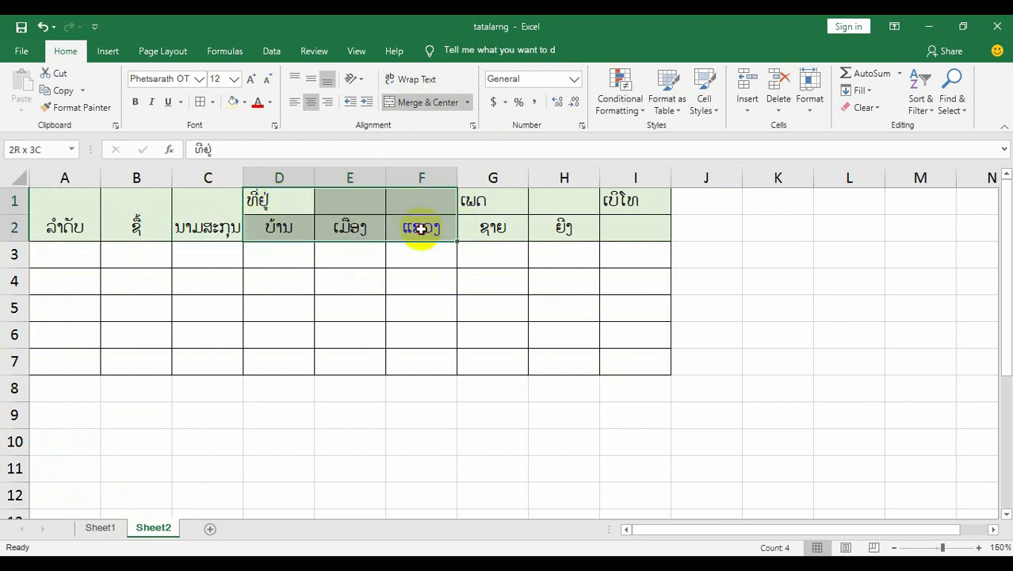
pyautogui.moveTo(264, 196); pyautogui.dragTo(406, 204)
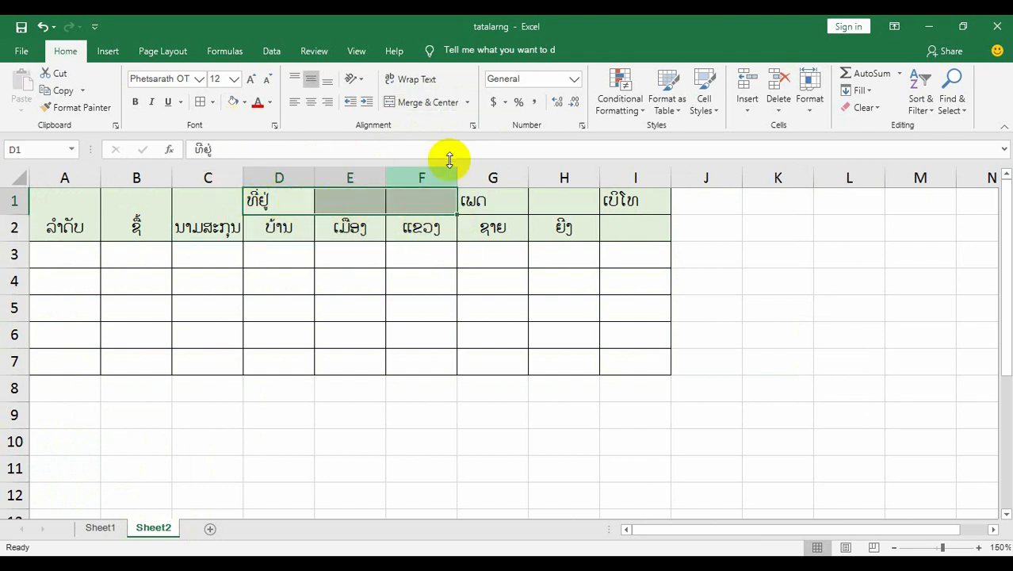
pyautogui.click(428, 103)
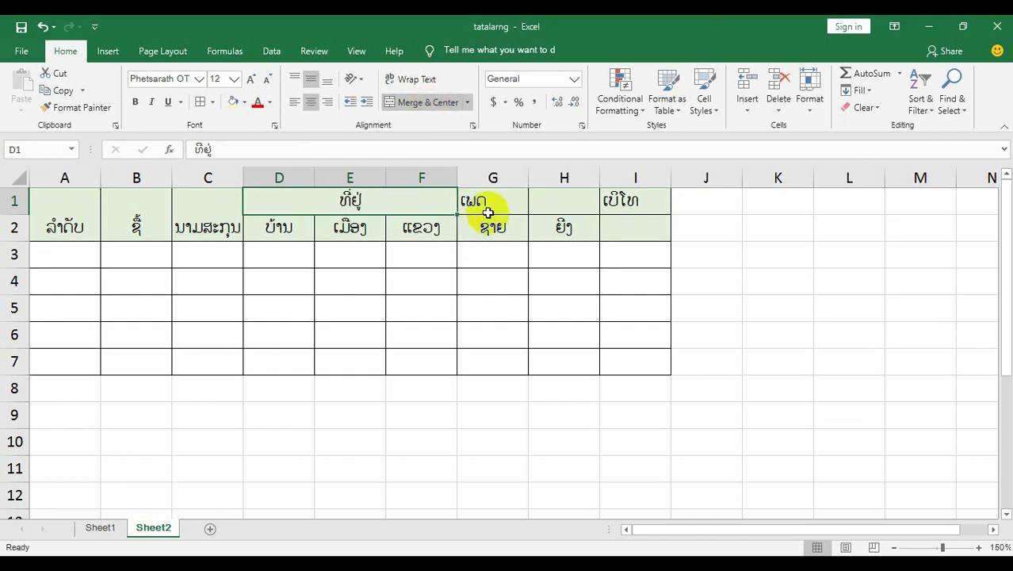
# Merge and center cells G1:H1 for the ເພດ header and I1:I2 for the ເບິໂທ header.
pyautogui.moveTo(498, 224); pyautogui.dragTo(569, 204)
pyautogui.click(485, 203)
pyautogui.moveTo(496, 202); pyautogui.dragTo(543, 199)
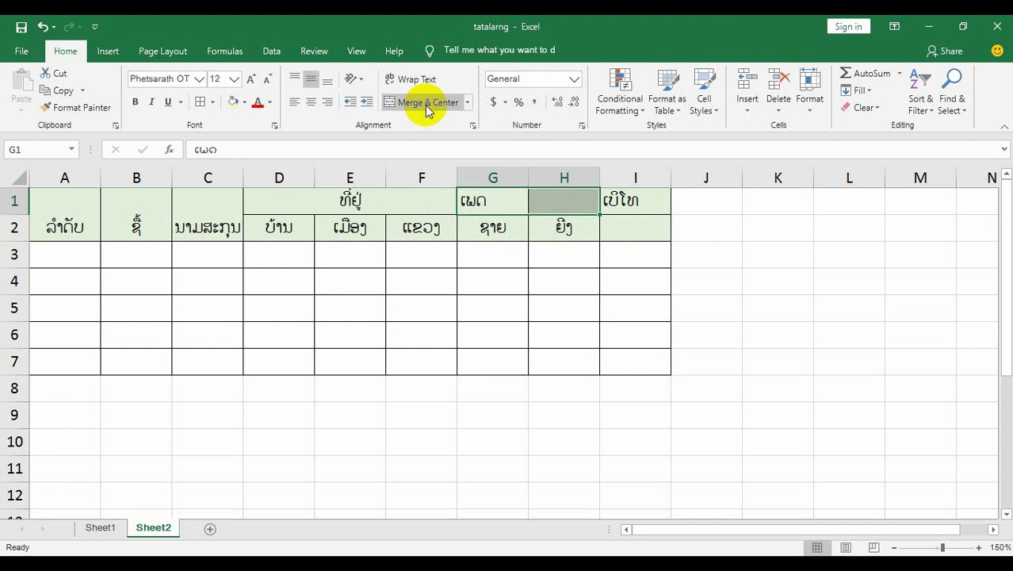
pyautogui.click(427, 106)
pyautogui.moveTo(639, 206); pyautogui.dragTo(640, 219)
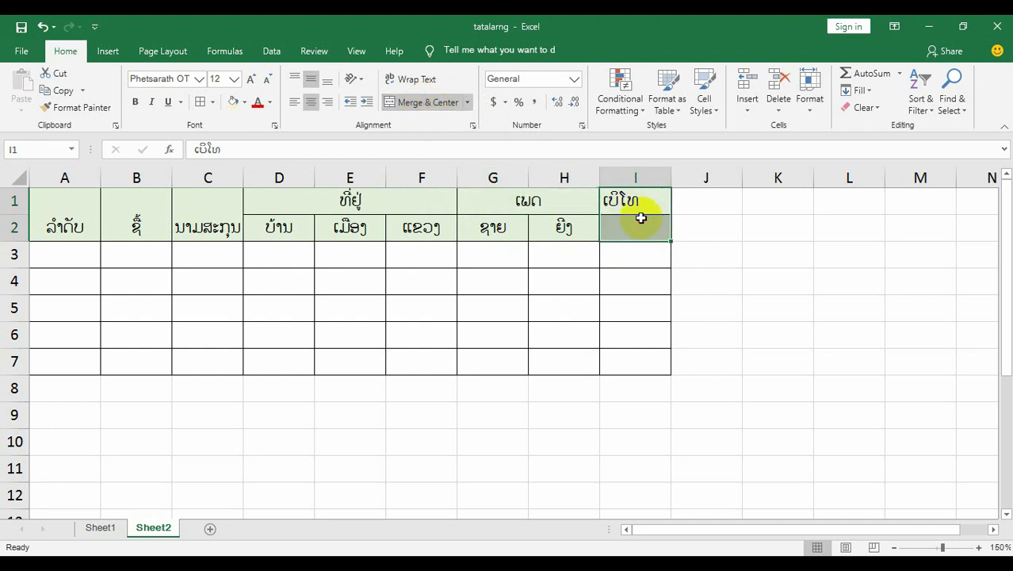
pyautogui.click(420, 105)
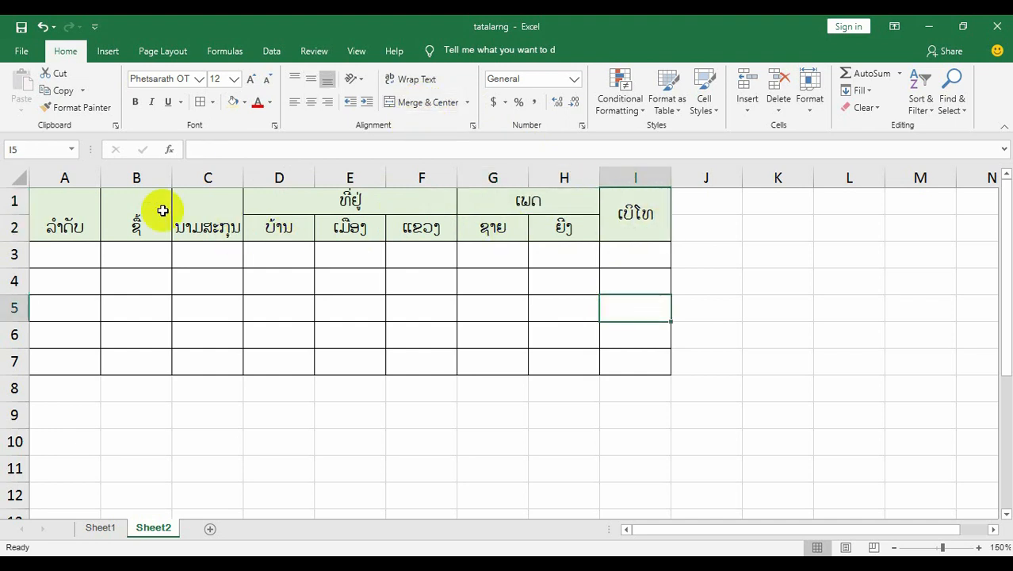
# Align the text of the header range A1:I2 on Sheet2 to the middle vertically and the center horizontally.
pyautogui.moveTo(81, 201); pyautogui.dragTo(624, 219)
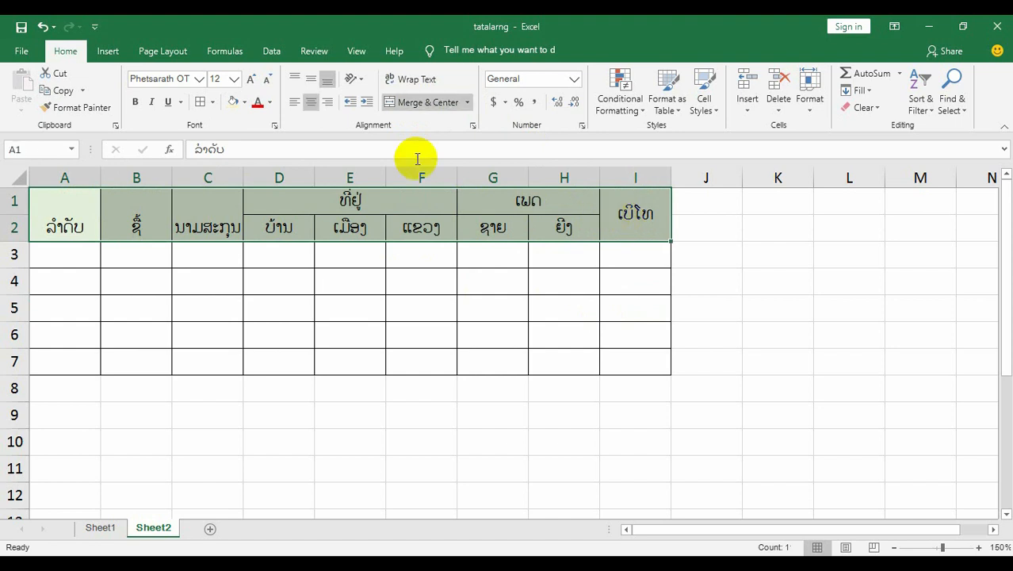
pyautogui.click(311, 80)
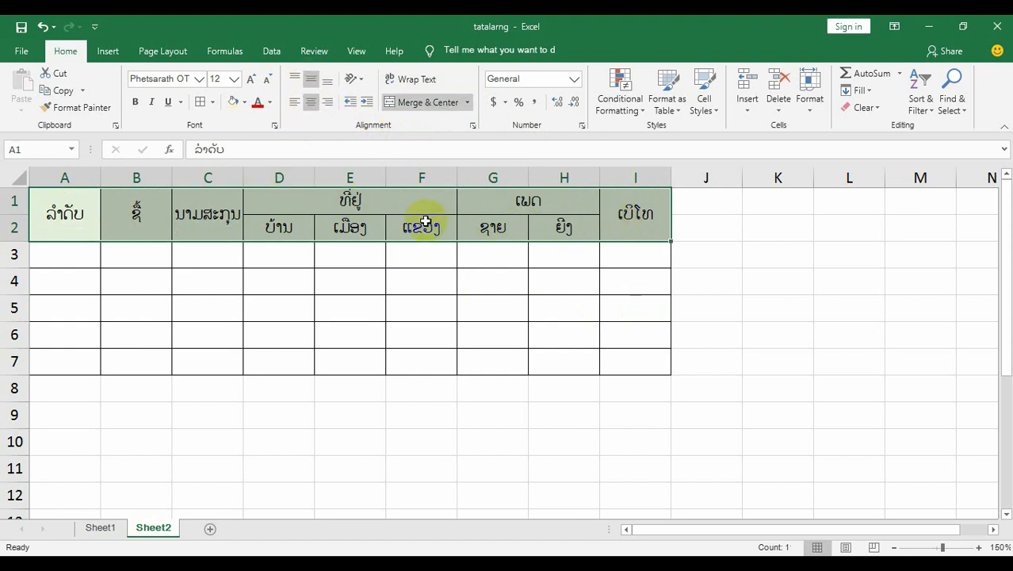
pyautogui.click(299, 104)
pyautogui.click(312, 100)
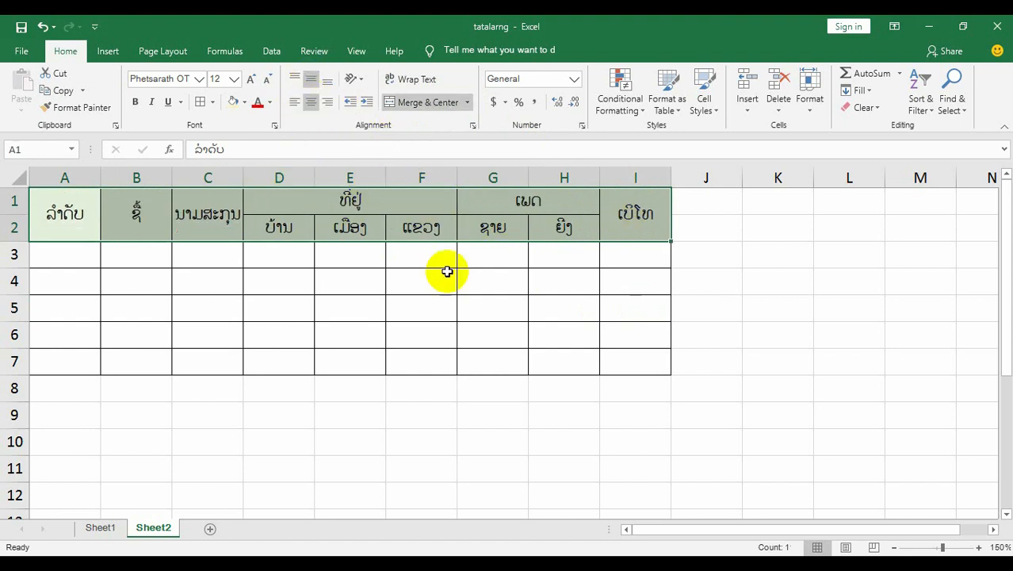
pyautogui.click(444, 278)
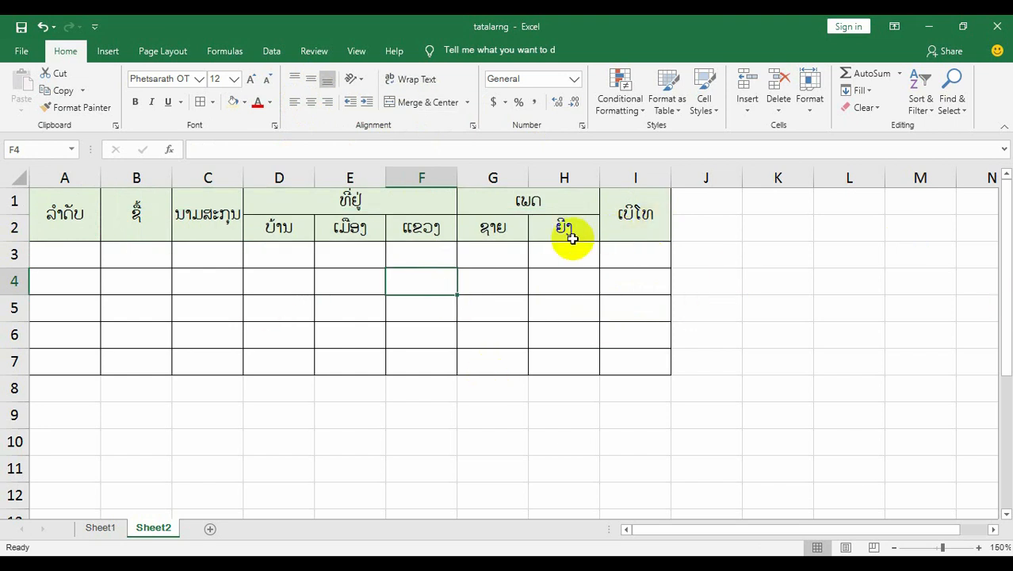
pyautogui.moveTo(68, 204); pyautogui.dragTo(602, 237)
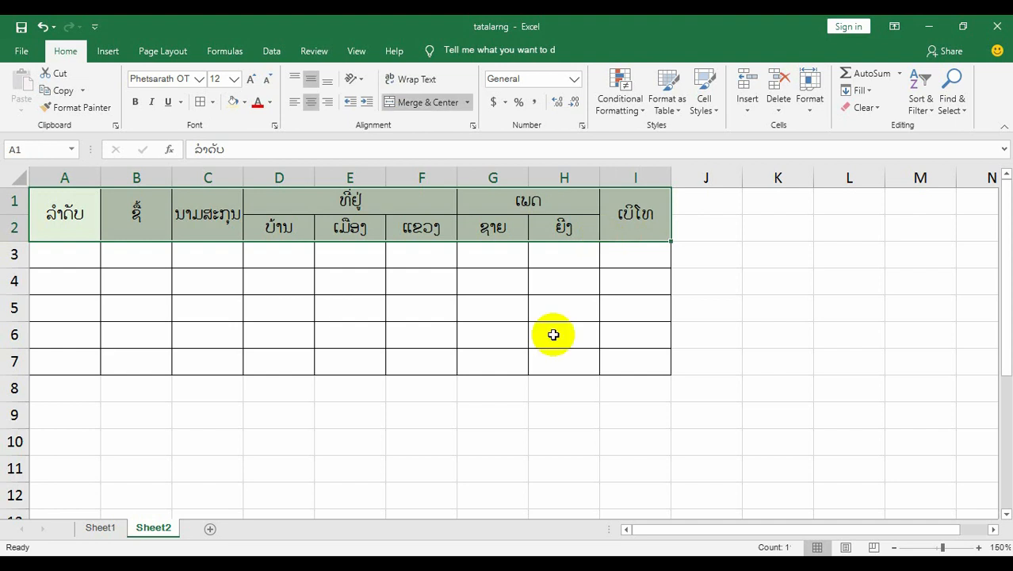
# Copy the whole sample data row 3 from Sheet1 and paste it into row 3 of Sheet2.
pyautogui.click(101, 527)
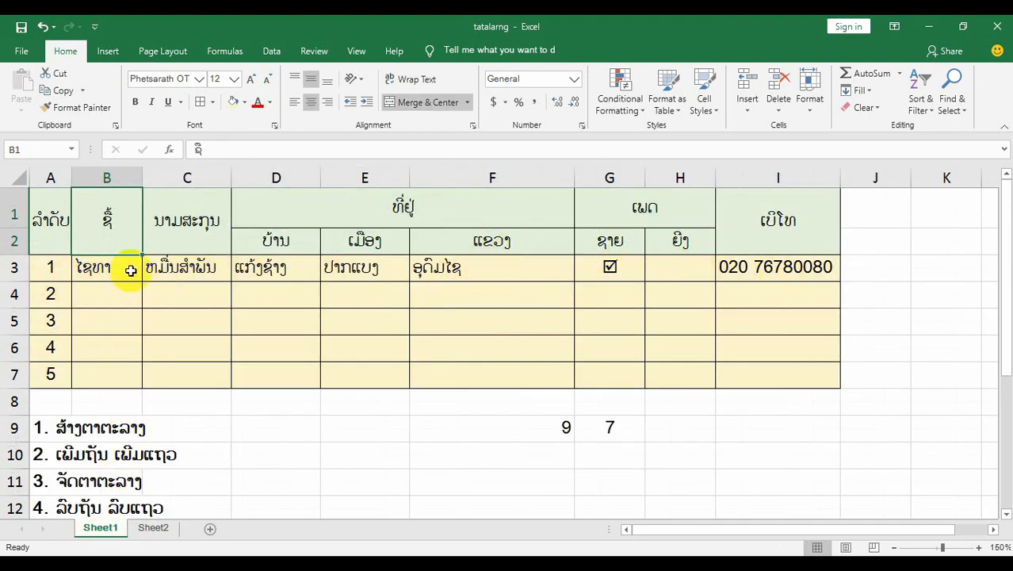
pyautogui.click(13, 268)
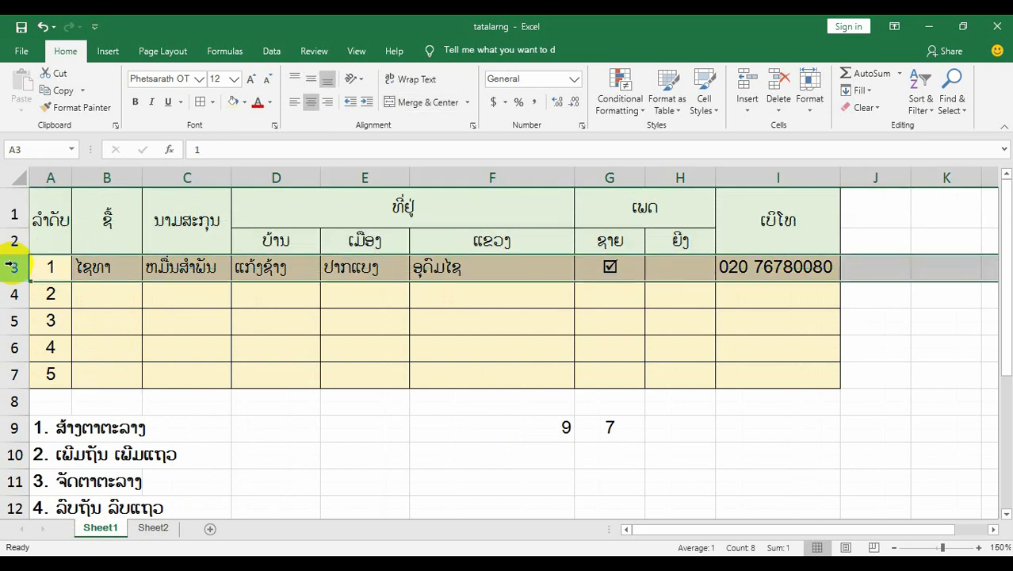
pyautogui.hotkey('ctrl', 'c')
pyautogui.click(153, 528)
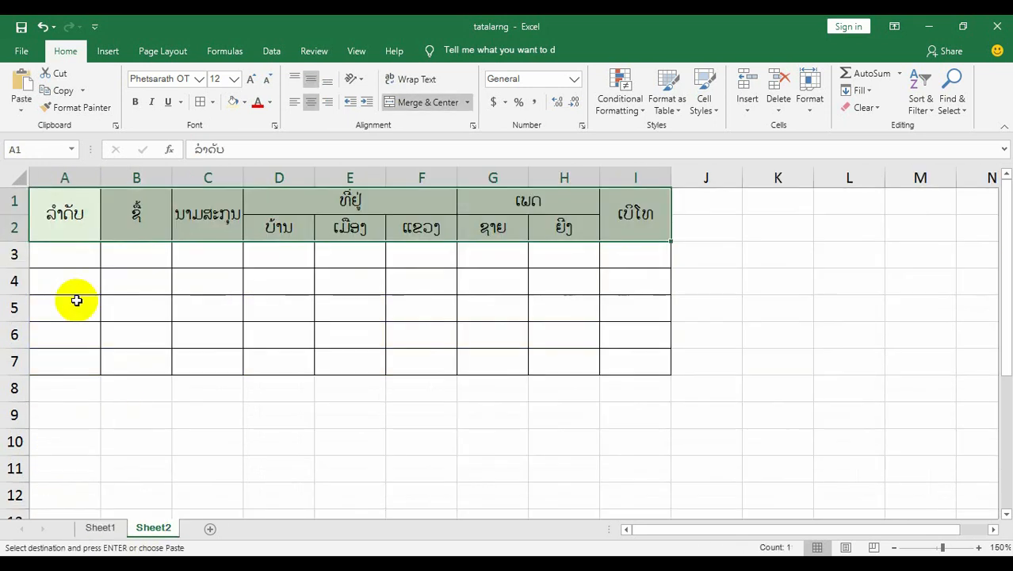
pyautogui.click(7, 258)
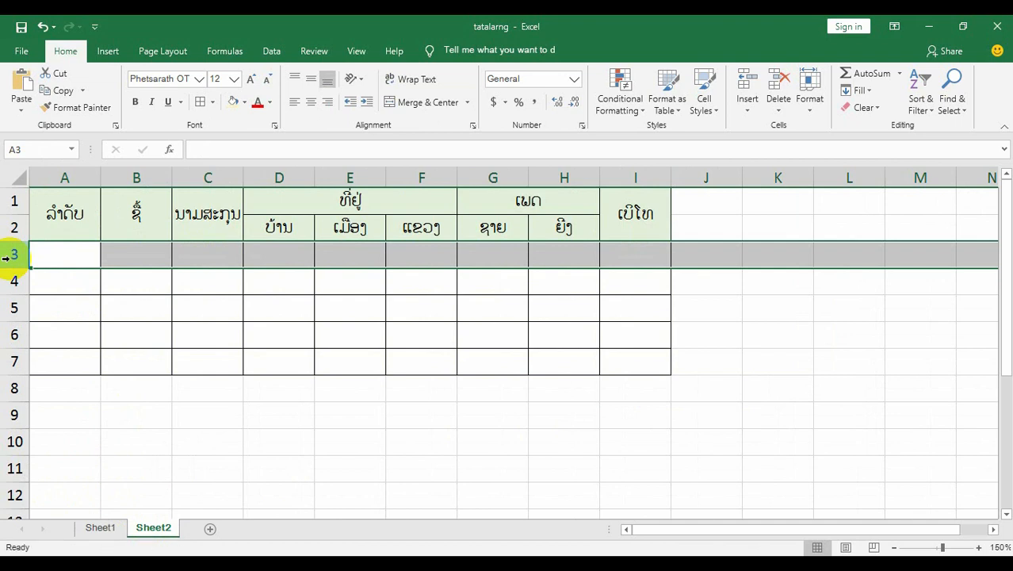
pyautogui.hotkey('ctrl', 'v')
pyautogui.click(646, 358)
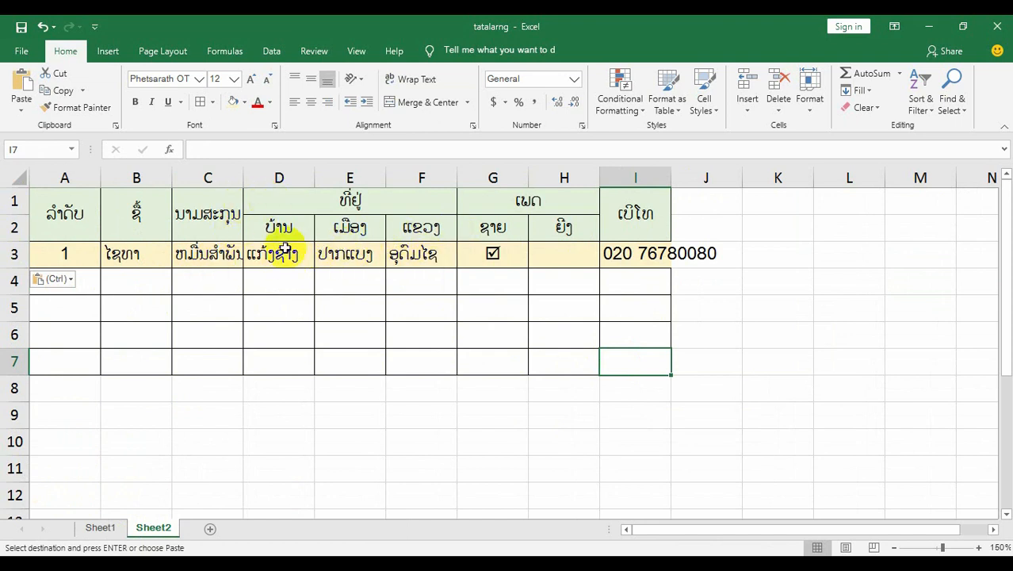
# Narrow columns A, G and H and widen columns B and C on Sheet2 to suit their contents.
pyautogui.click(65, 177)
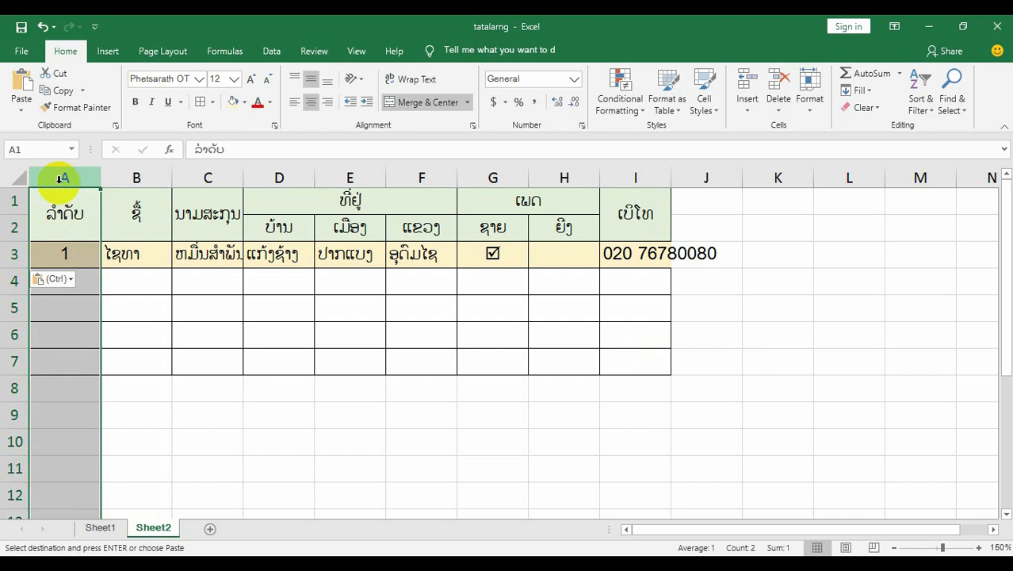
pyautogui.click(176, 314)
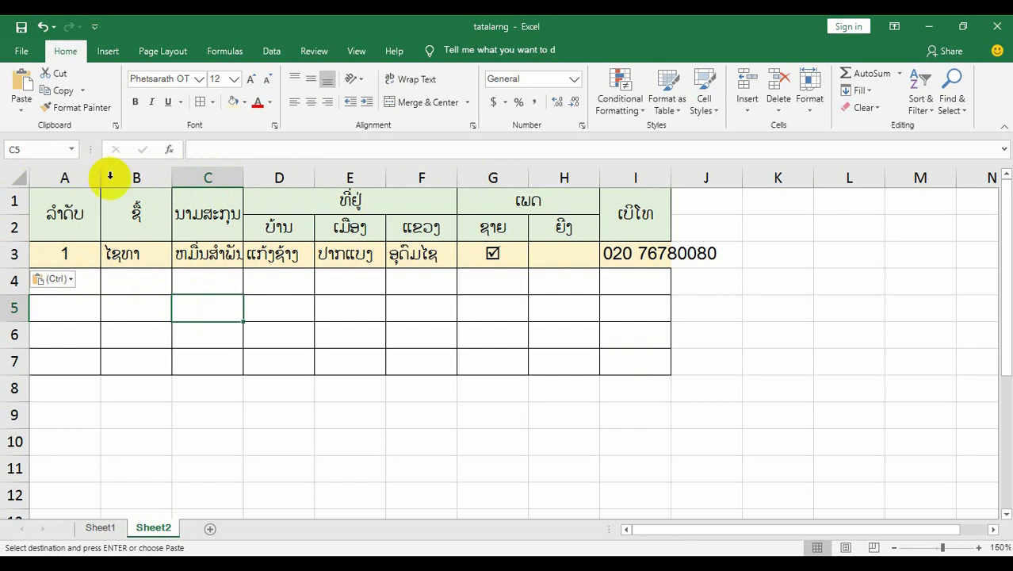
pyautogui.moveTo(103, 178); pyautogui.dragTo(75, 180)
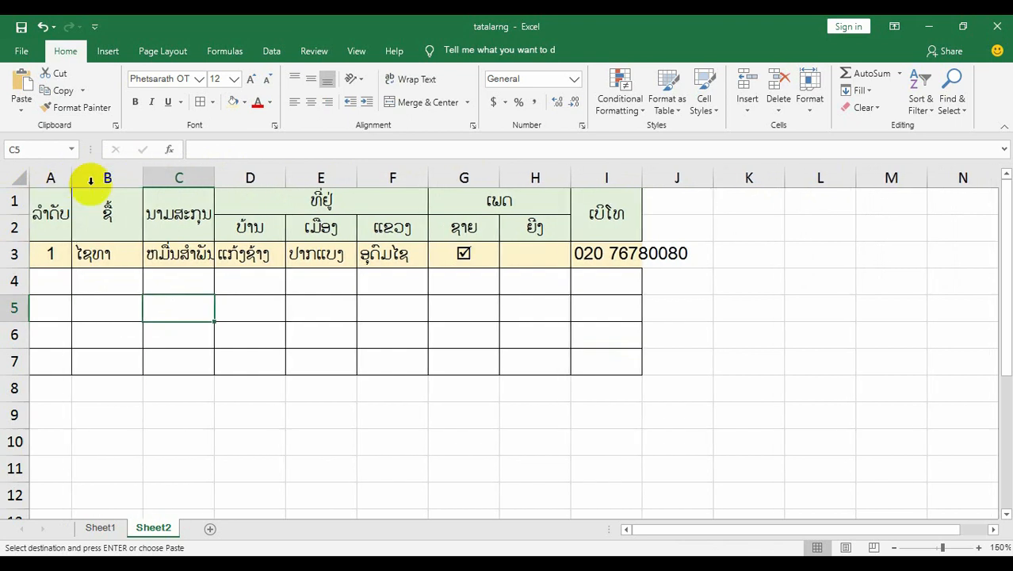
pyautogui.moveTo(144, 181); pyautogui.dragTo(152, 177)
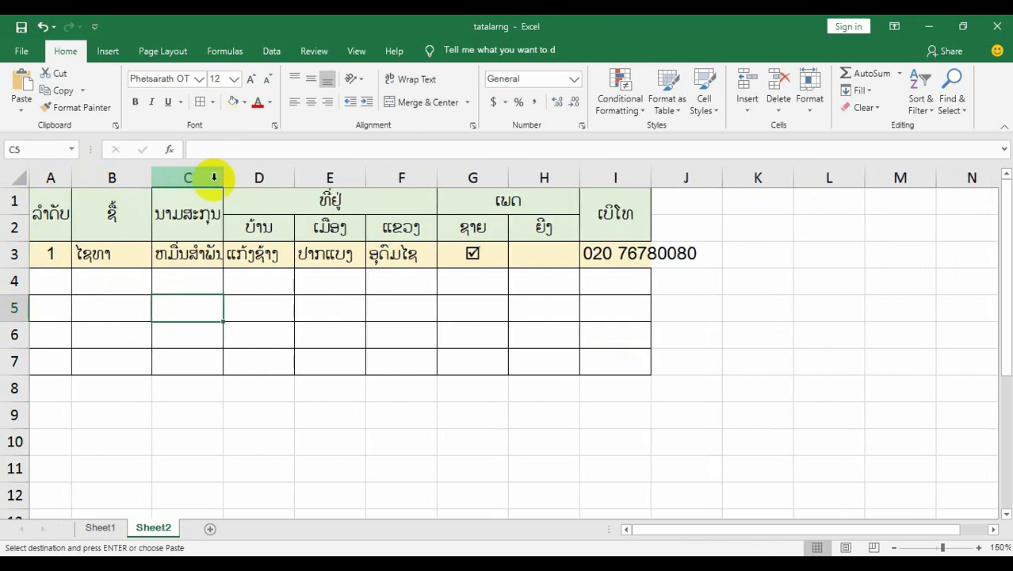
pyautogui.moveTo(222, 179); pyautogui.dragTo(262, 178)
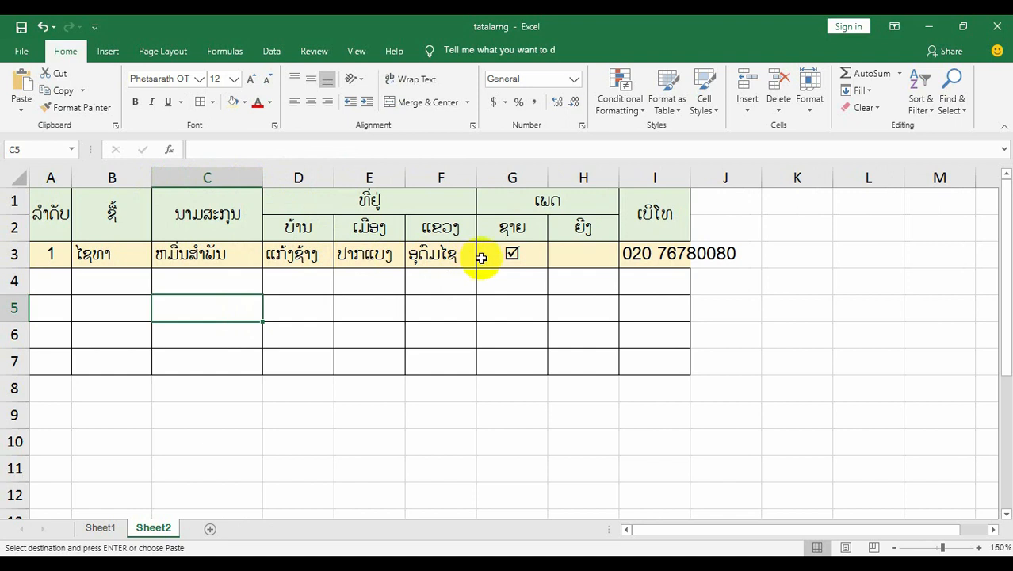
pyautogui.moveTo(548, 177); pyautogui.dragTo(520, 182)
pyautogui.moveTo(589, 183); pyautogui.dragTo(567, 188)
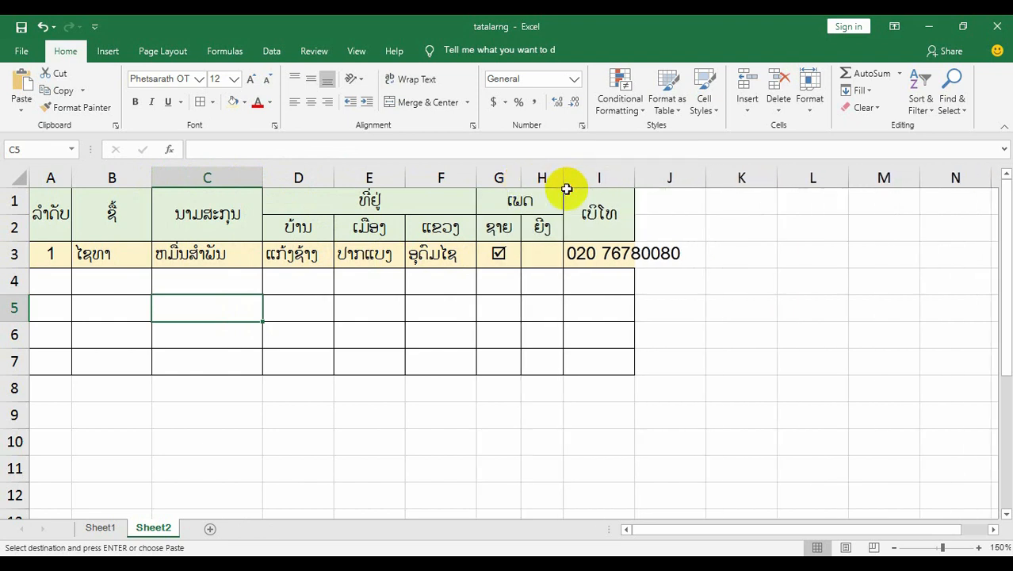
# Widen column I on Sheet2 so that the phone number in row 3 fits inside its cell.
pyautogui.click(611, 253)
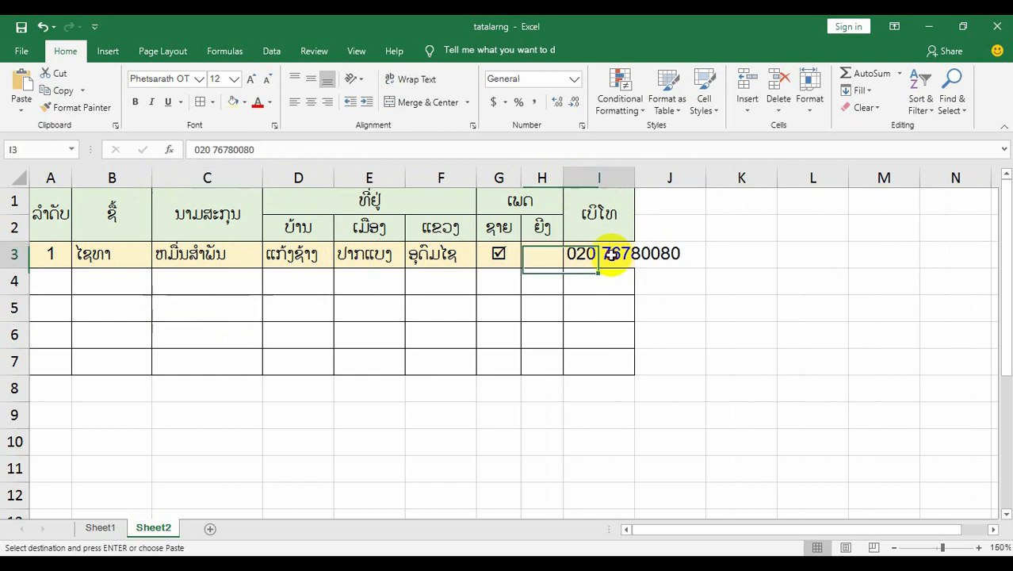
pyautogui.click(602, 204)
pyautogui.click(598, 179)
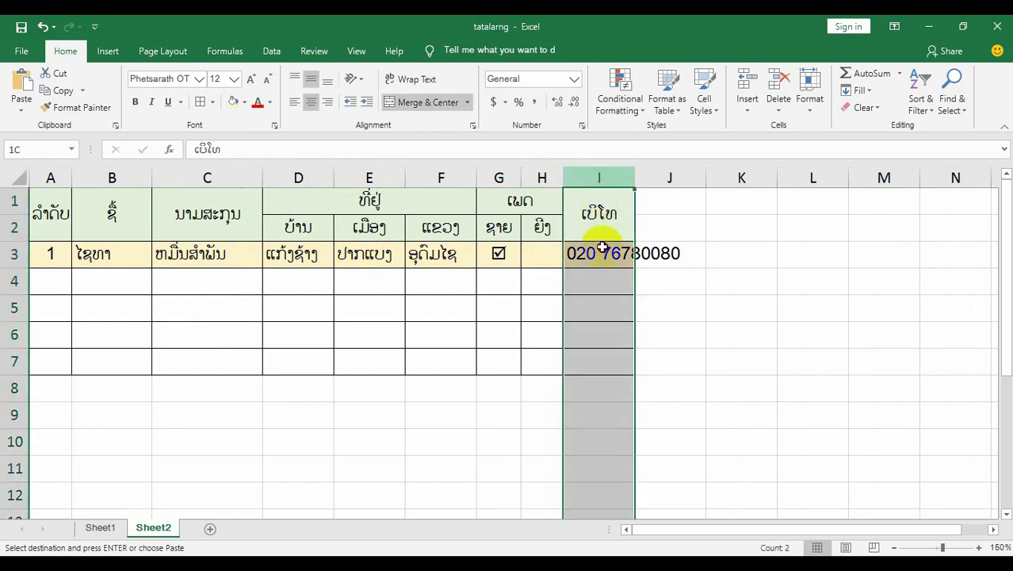
pyautogui.click(662, 182)
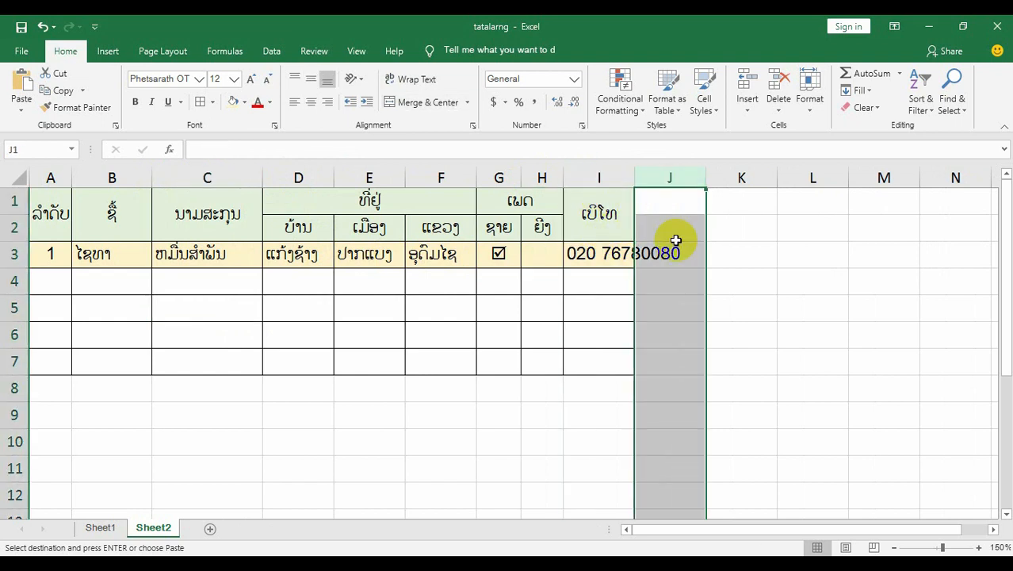
pyautogui.click(622, 181)
pyautogui.moveTo(633, 180); pyautogui.dragTo(685, 178)
pyautogui.click(660, 274)
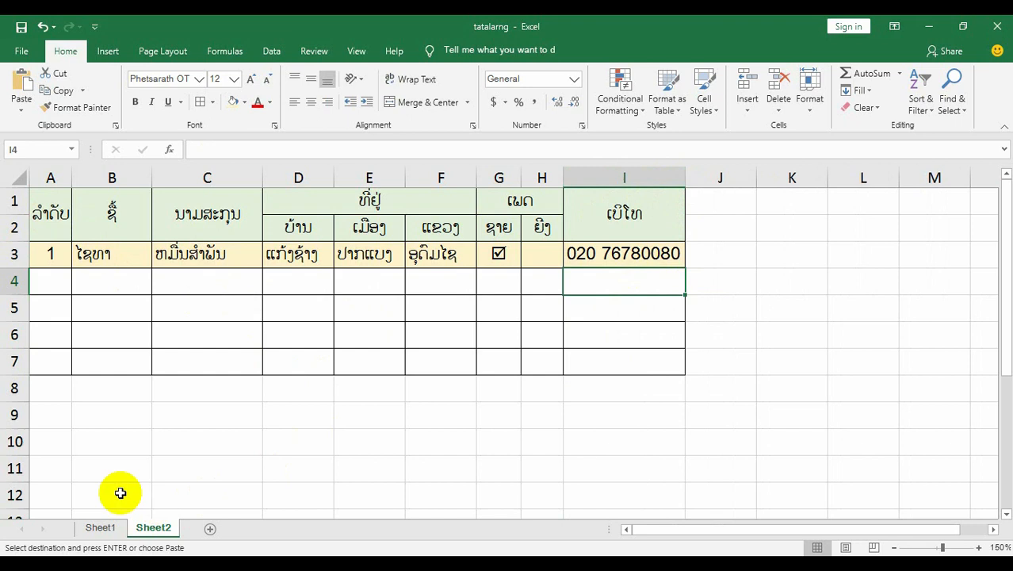
# Compare the Sheet2 table with the Sheet1 sample and enlarge the Sheet2 view to 190% for inspection.
pyautogui.click(99, 527)
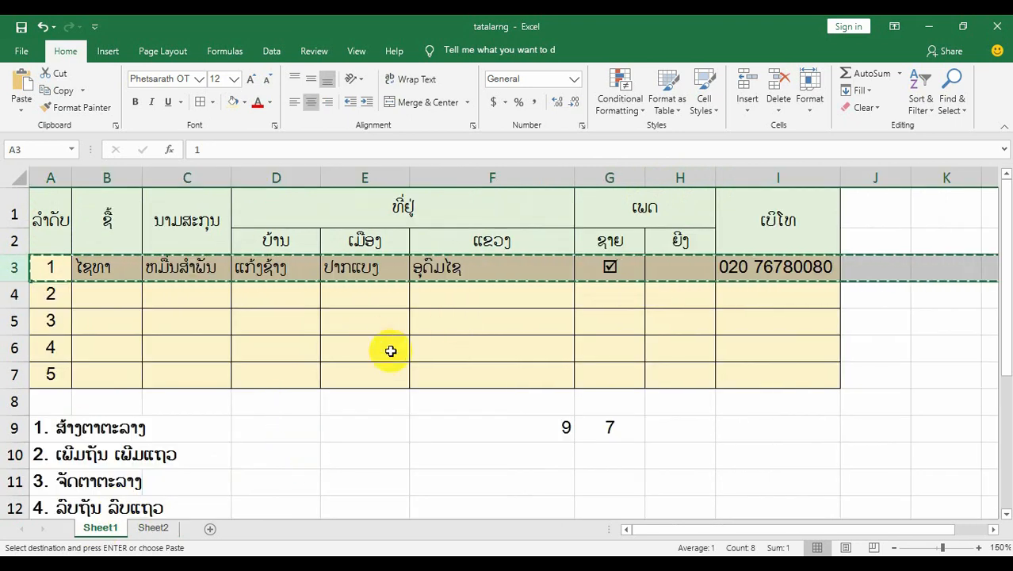
pyautogui.click(153, 527)
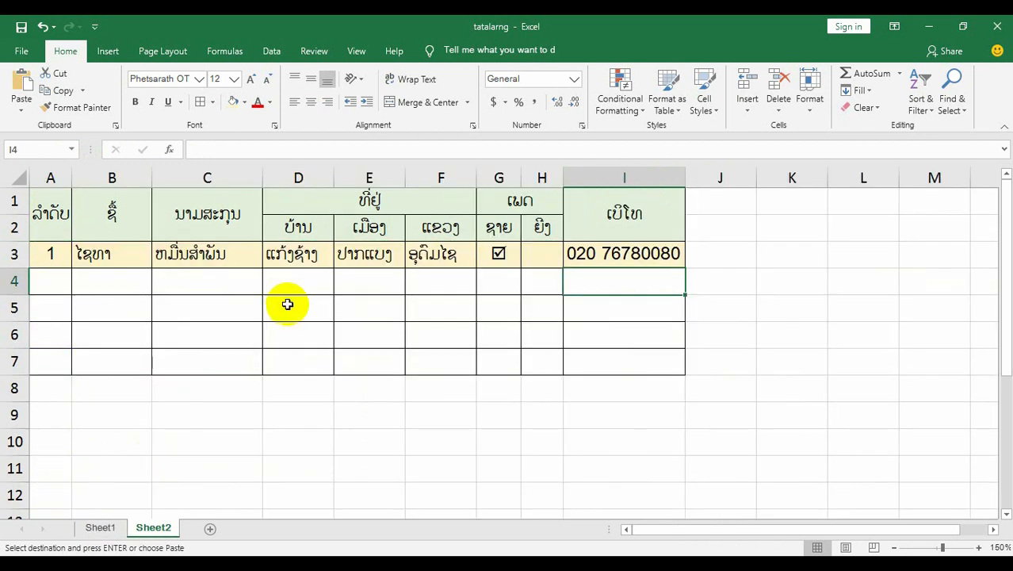
pyautogui.moveTo(45, 223); pyautogui.dragTo(594, 357)
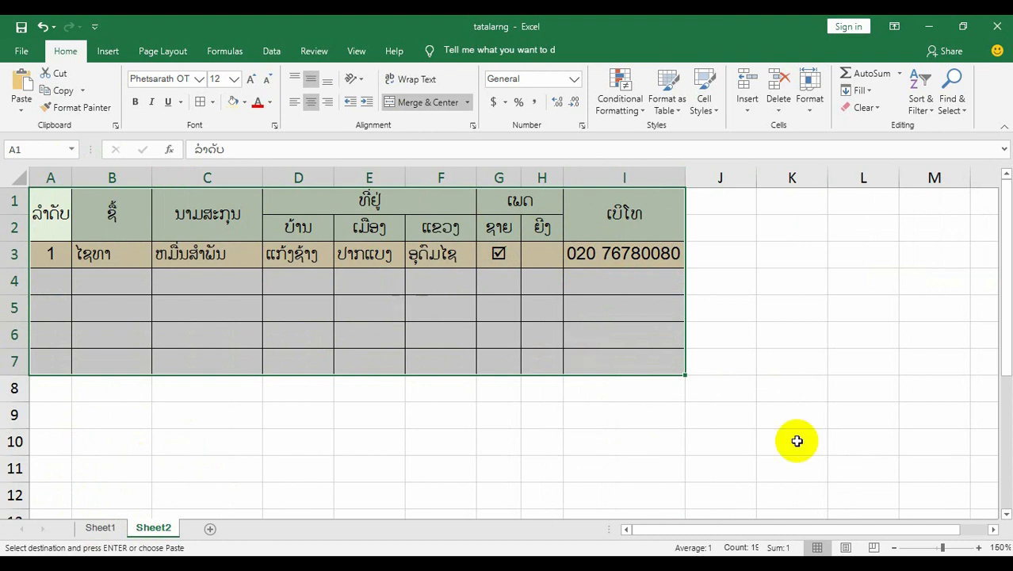
pyautogui.click(980, 547)
pyautogui.click(980, 547)
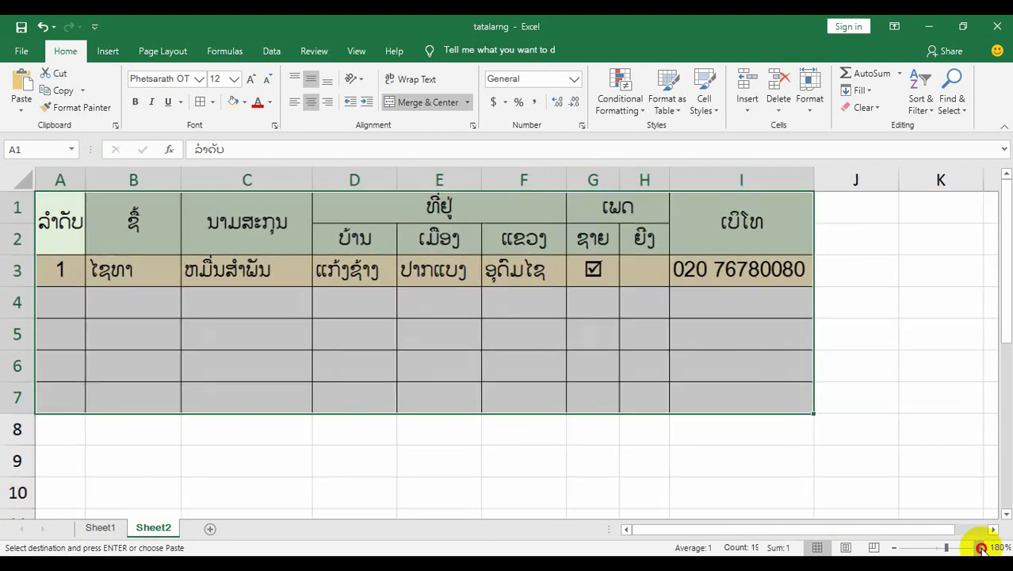
pyautogui.click(980, 547)
pyautogui.click(535, 350)
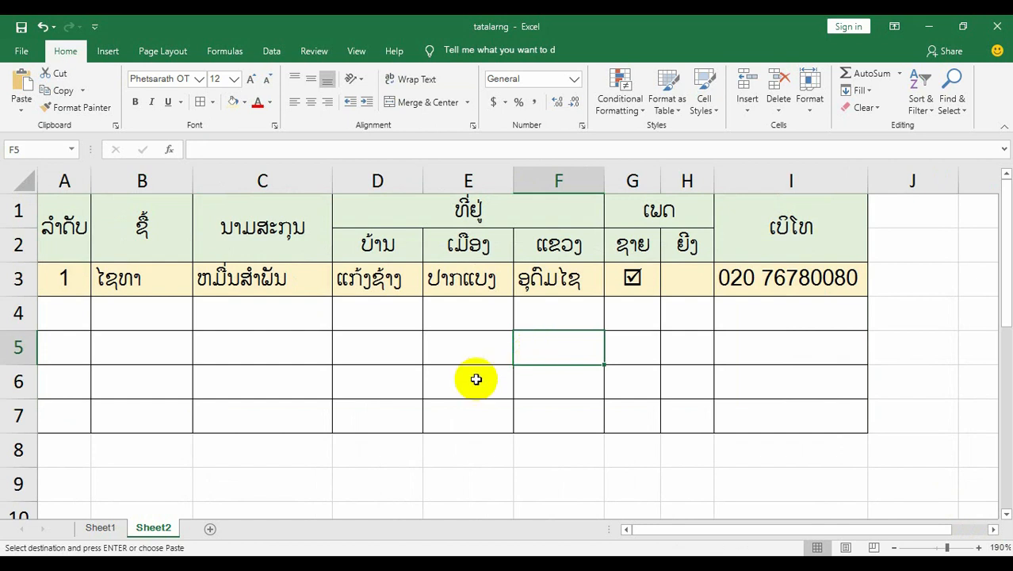